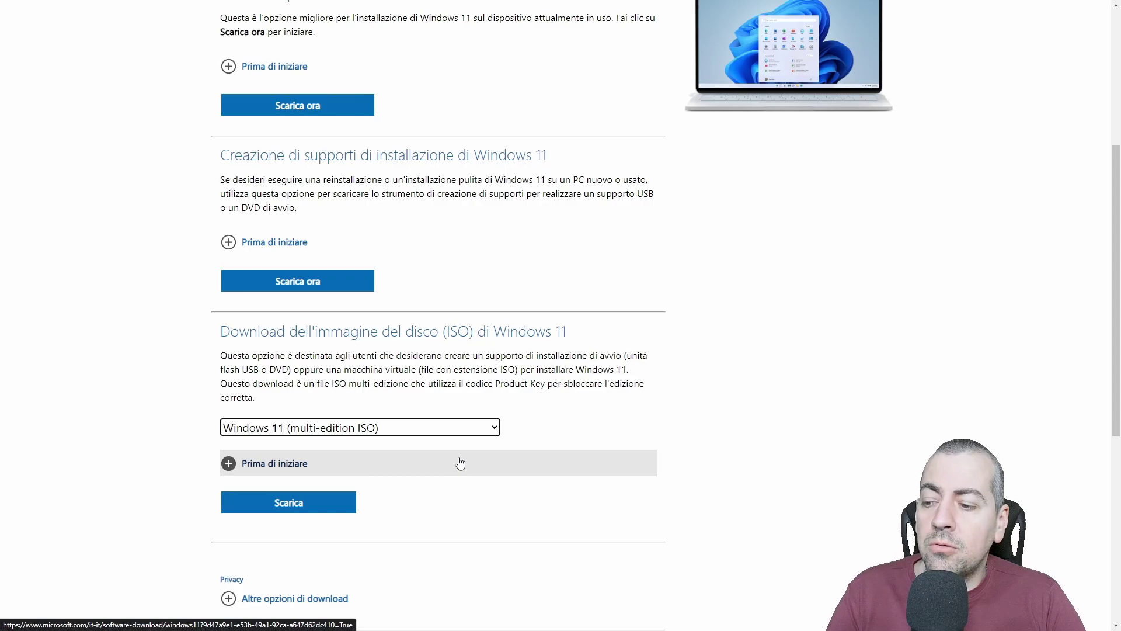
Step: Expand the Prima di iniziare section for the Windows 11 (multi-edition ISO) download and read its requirements and installation instructions
scroll(526, 397, "down", 1)
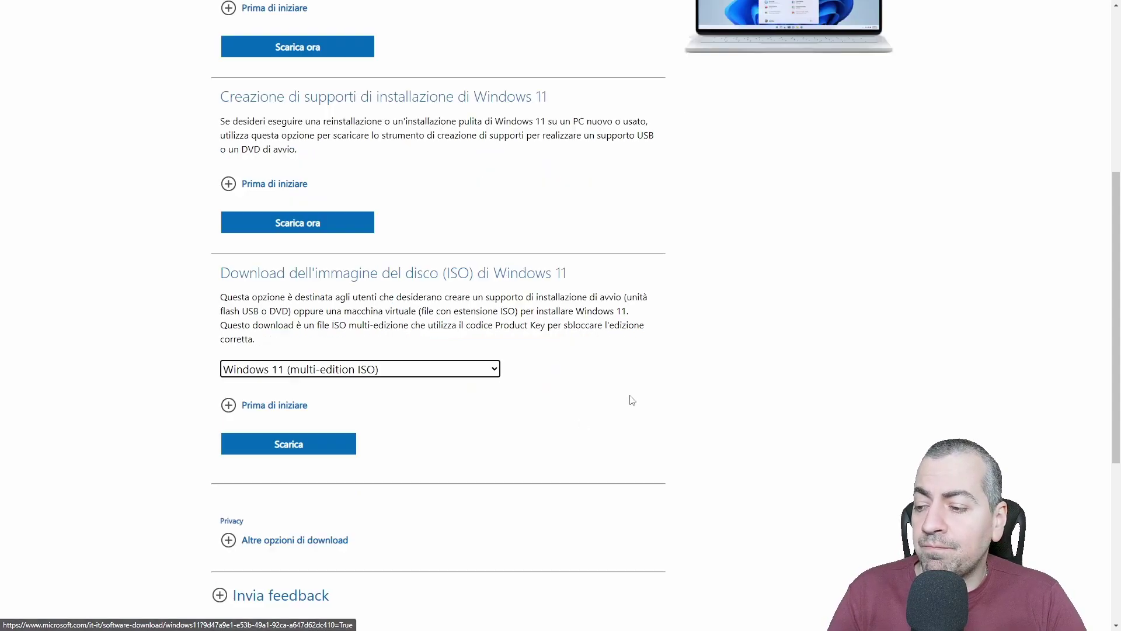
left_click(478, 402)
scroll(478, 399, "down", 1)
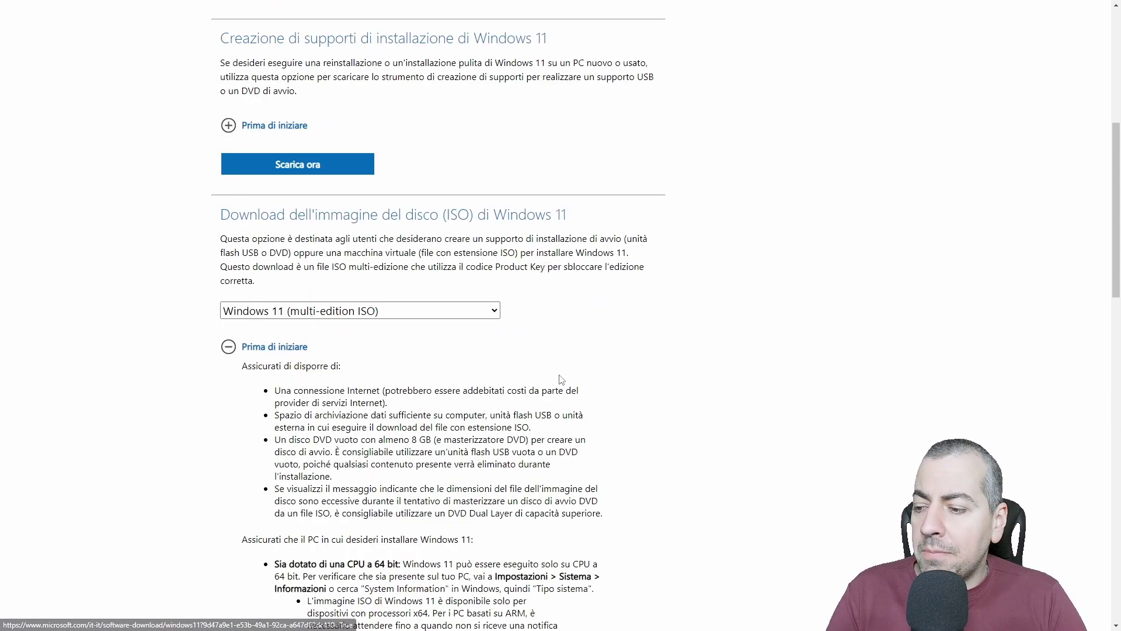
scroll(473, 391, "down", 1)
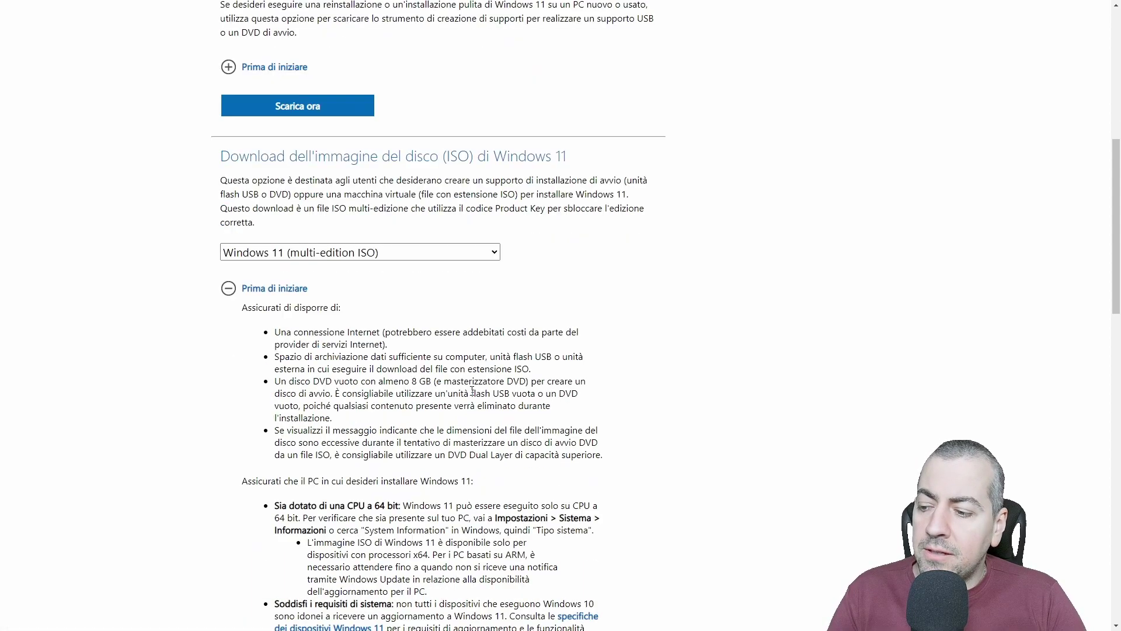
scroll(472, 390, "down", 3)
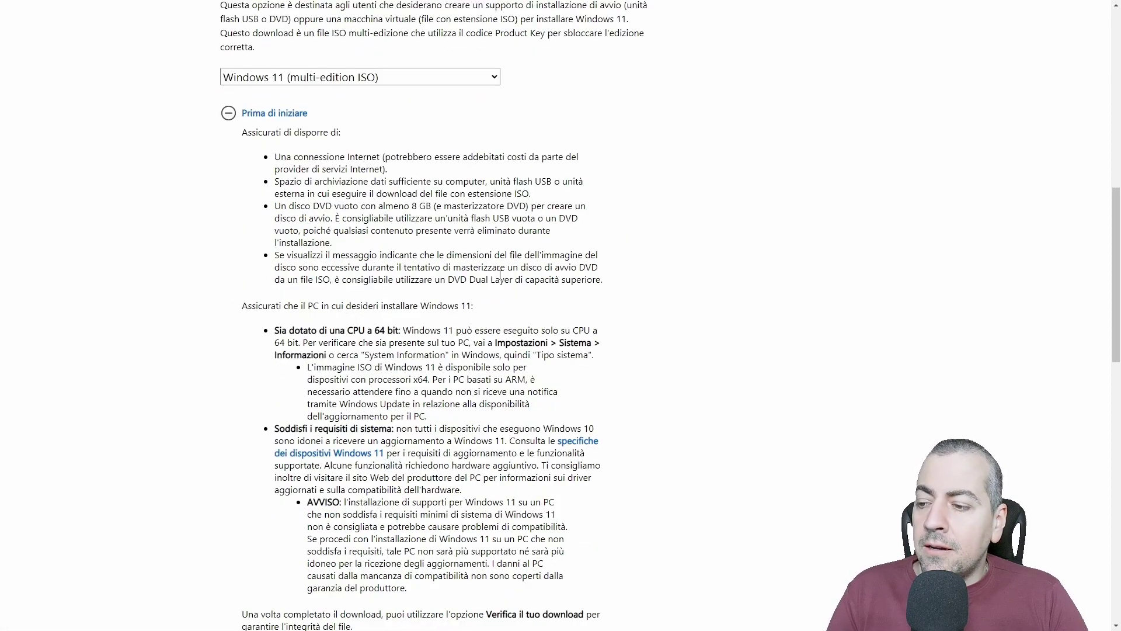
scroll(500, 373, "down", 1)
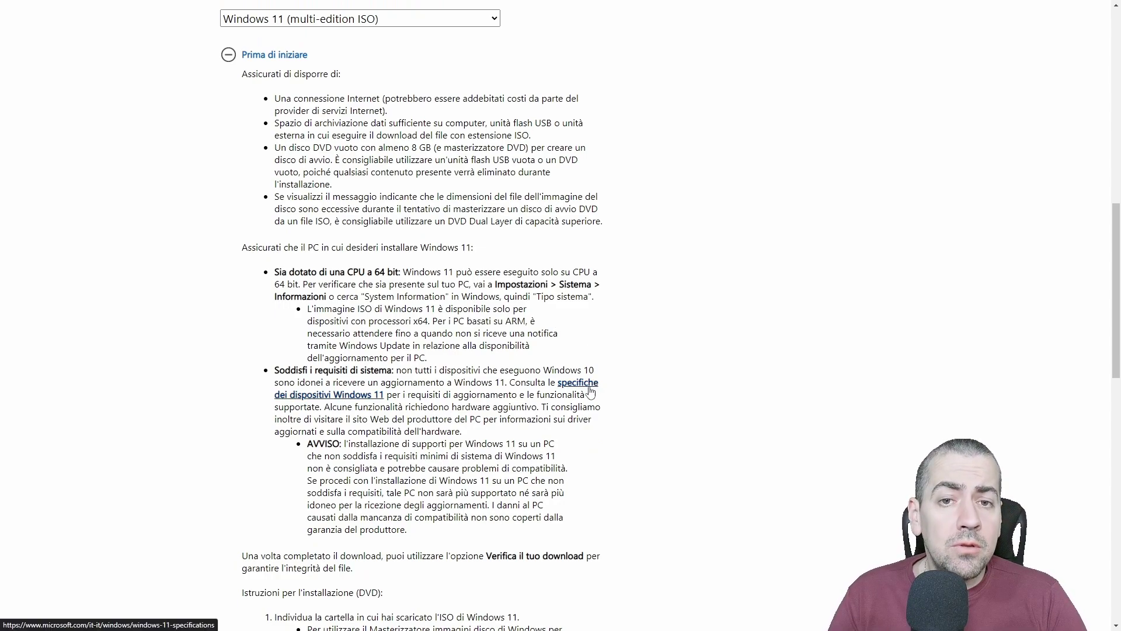
scroll(590, 392, "down", 2)
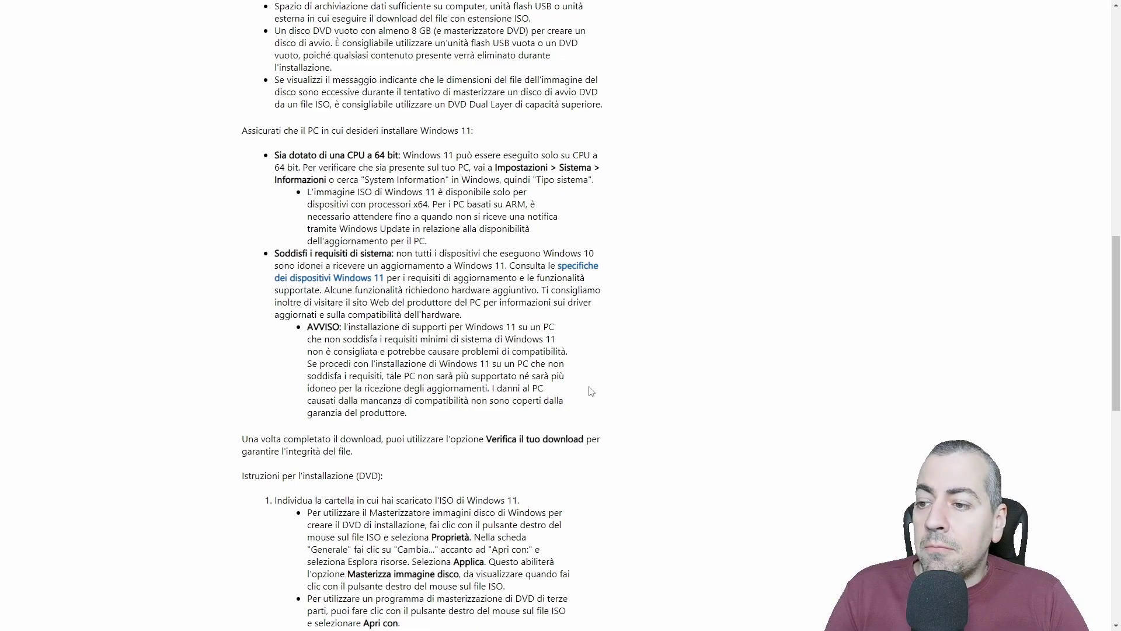
scroll(591, 392, "down", 2)
scroll(591, 391, "down", 4)
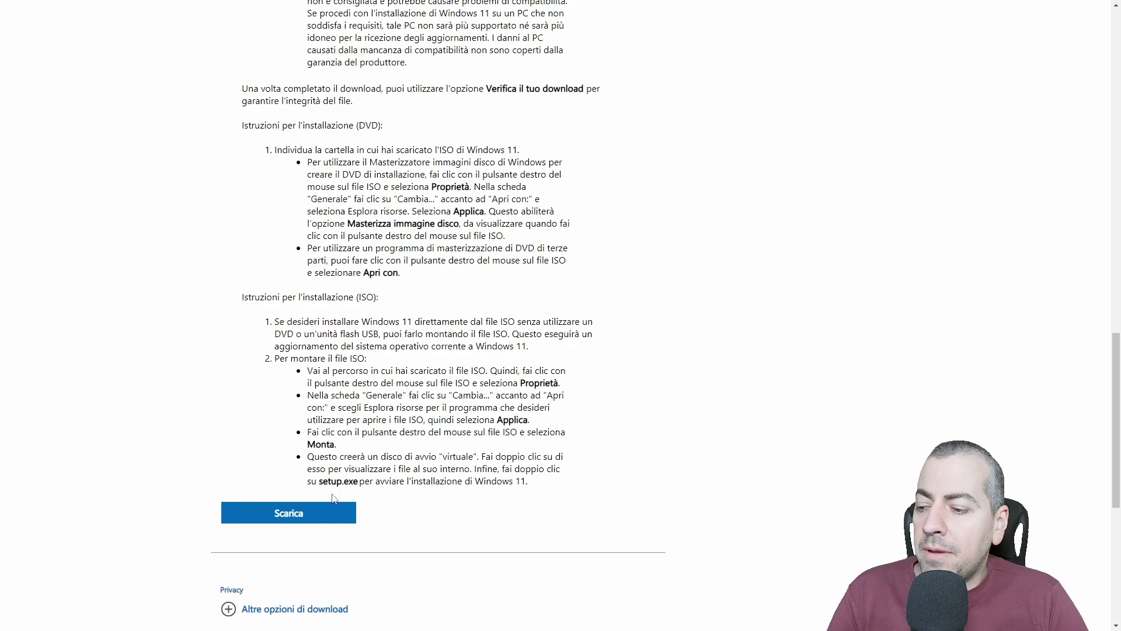
Step: Request the Windows 11 multi-edition ISO and confirm Italiano as the product language
left_click(346, 517)
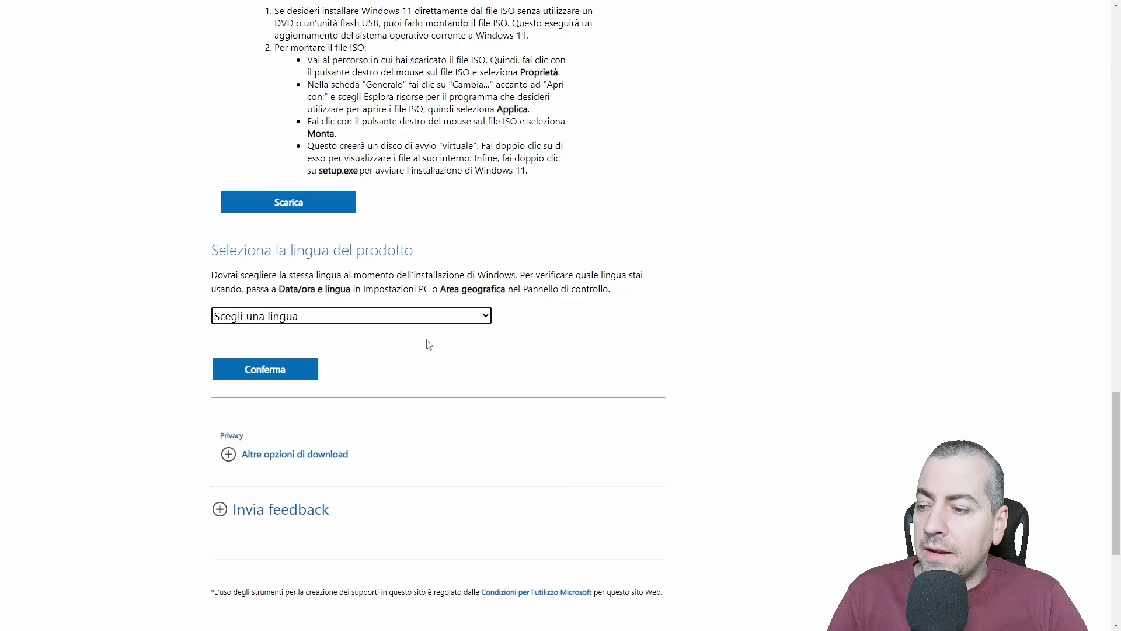
left_click(438, 318)
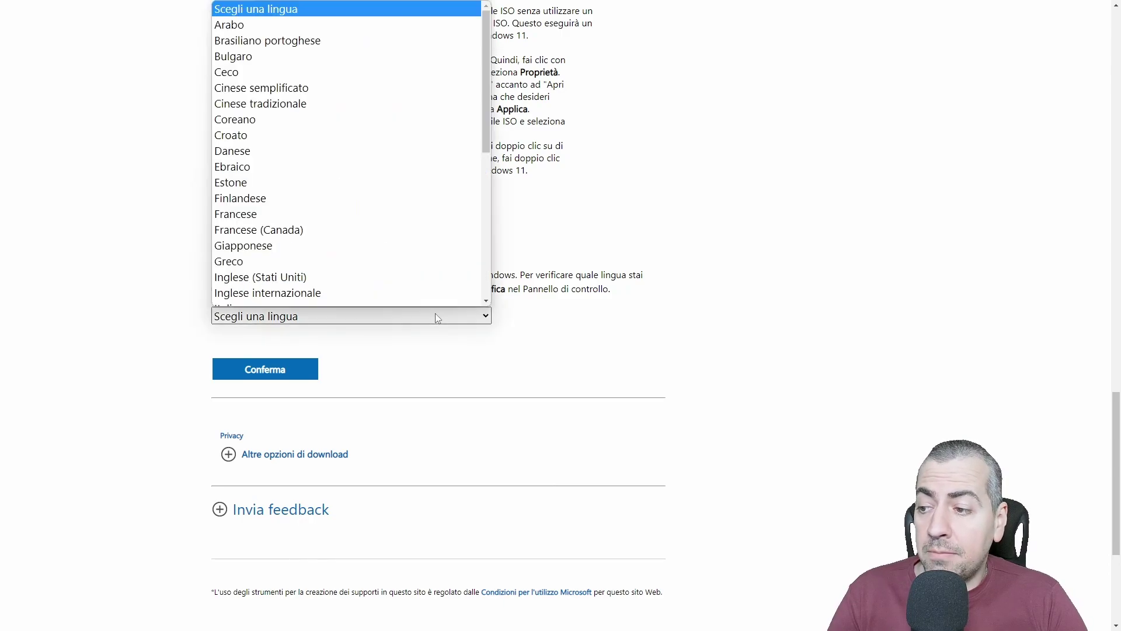
scroll(419, 281, "down", 3)
left_click(386, 178)
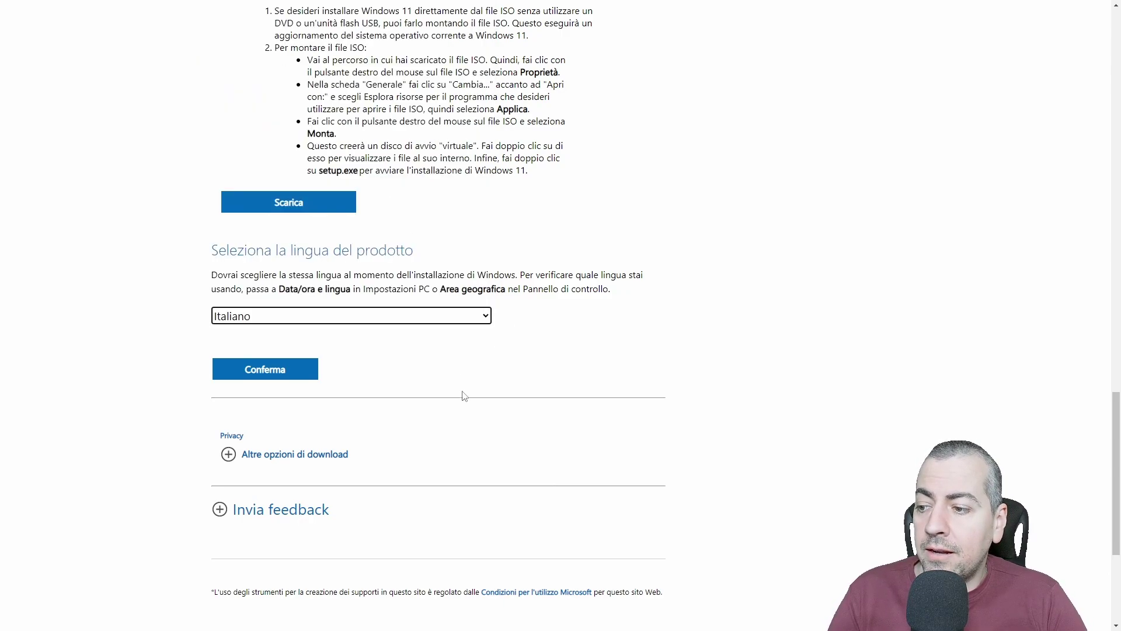
left_click(309, 374)
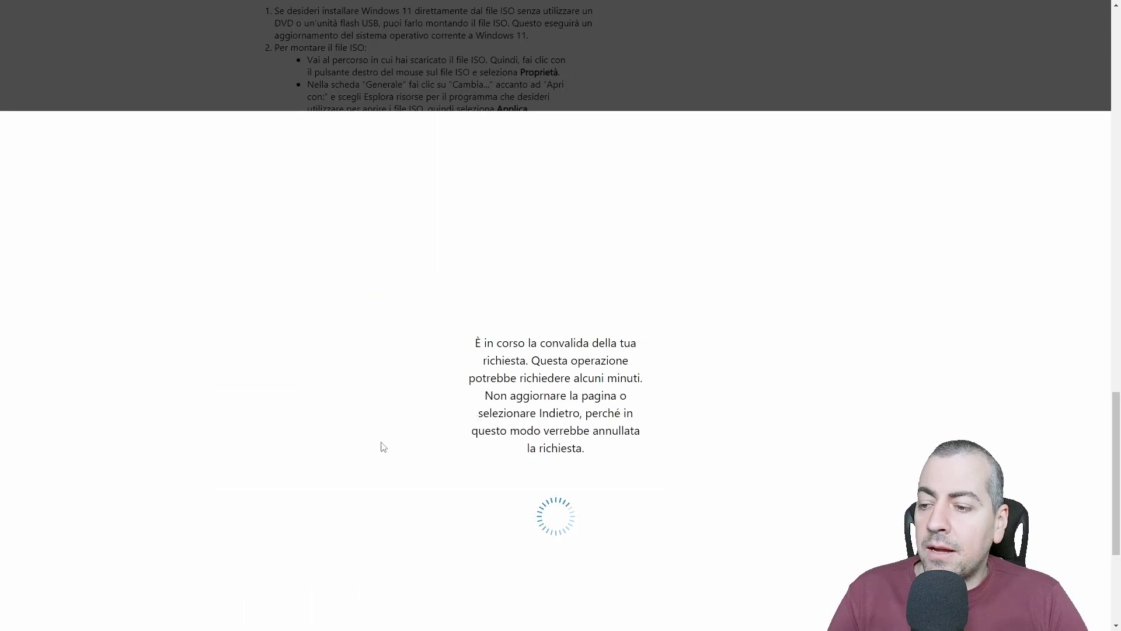
Step: Expand the Verifica il tuo download section below the Windows 11 Italiano 64-bit download and review the verification instructions
scroll(548, 399, "down", 3)
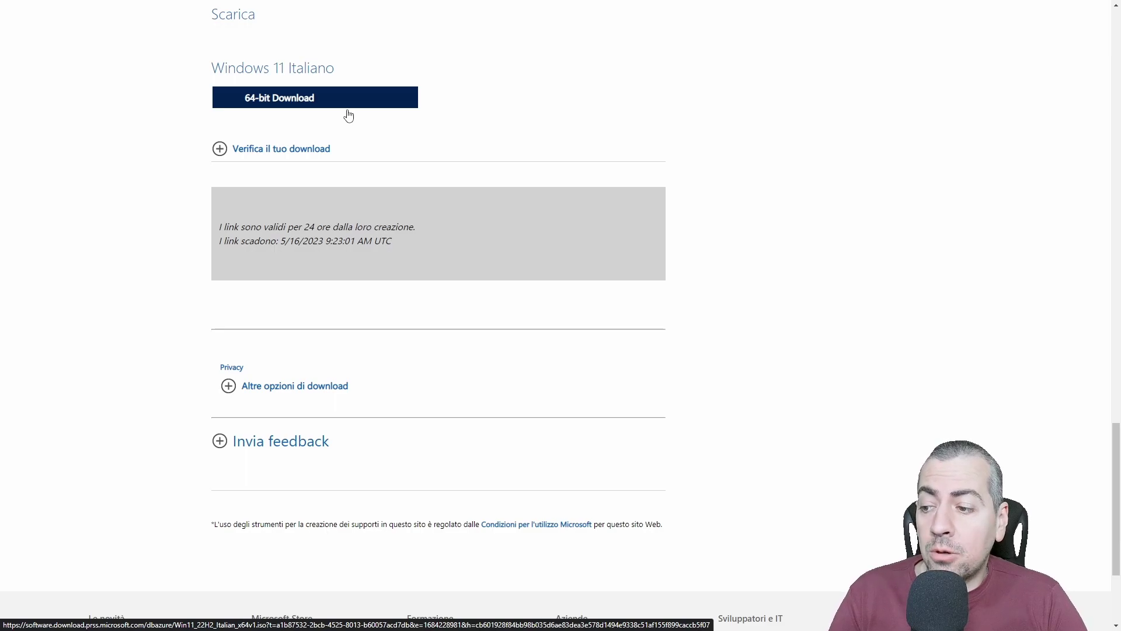
left_click(342, 157)
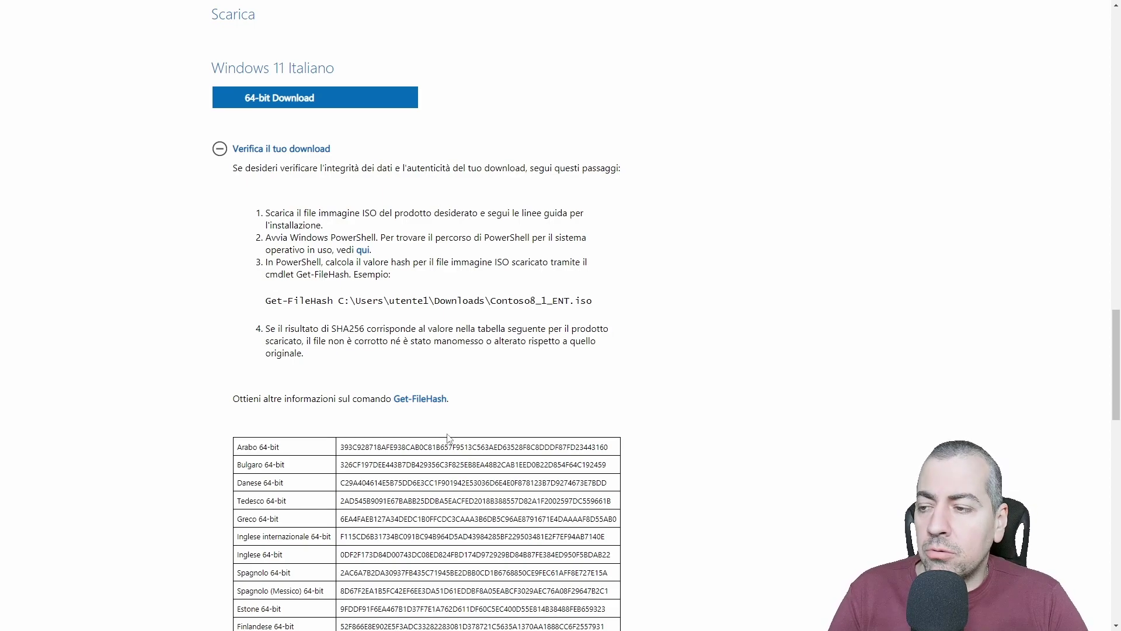
scroll(449, 439, "up", 2)
scroll(449, 438, "up", 1)
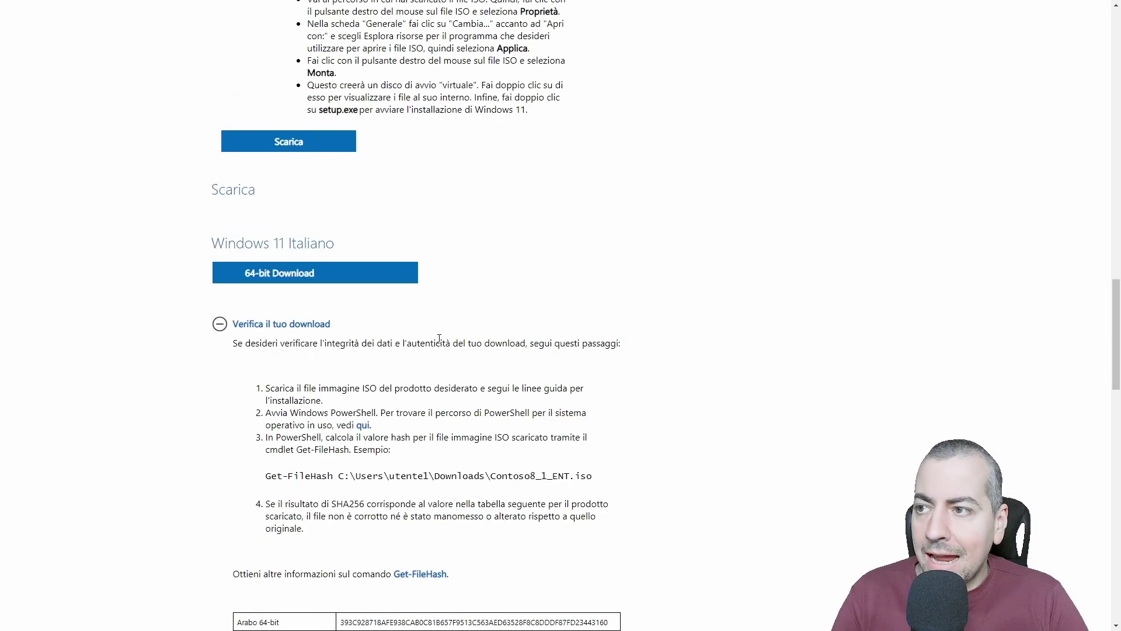
Step: In VirtualBox, set the Windows 11 virtual machine's processor count to 4 and save the settings
mouse_move(561, 3)
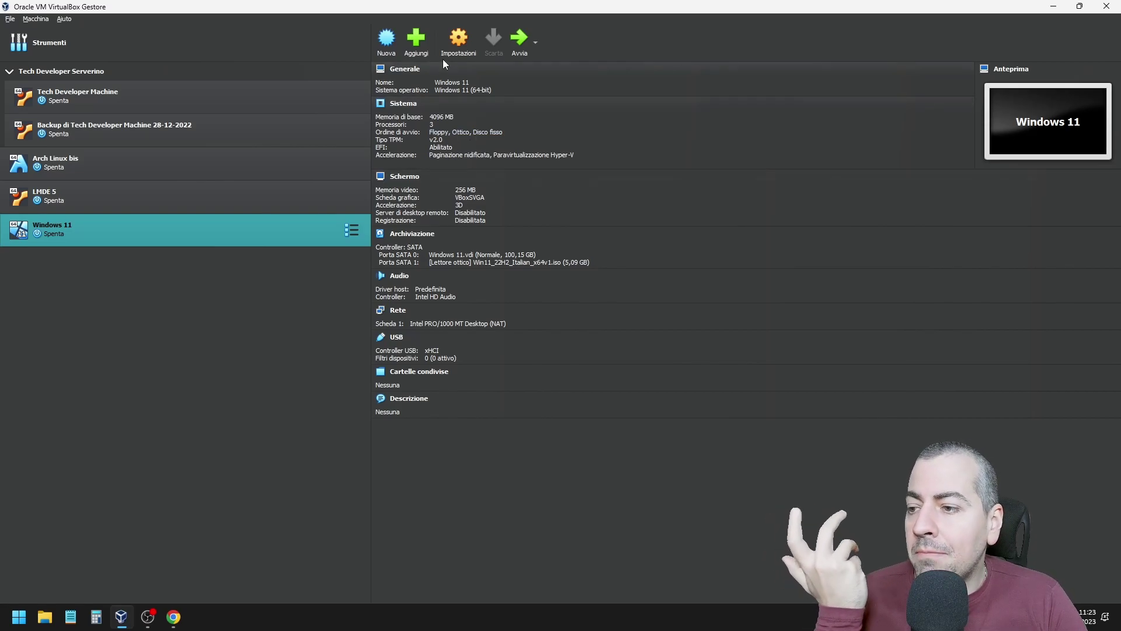
left_click(459, 41)
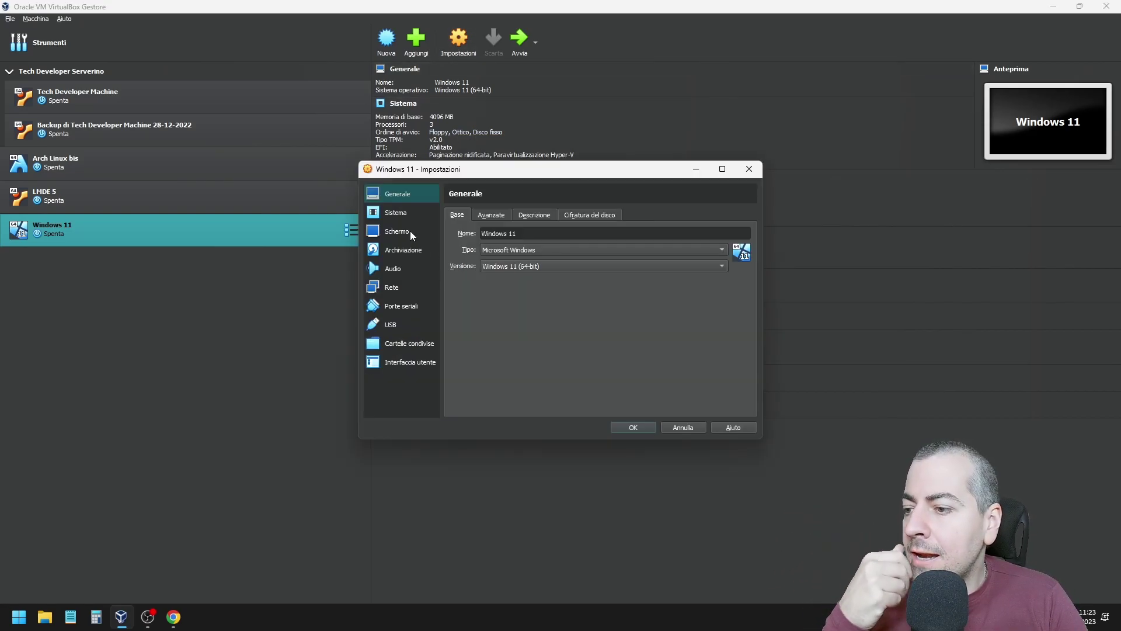
left_click(404, 212)
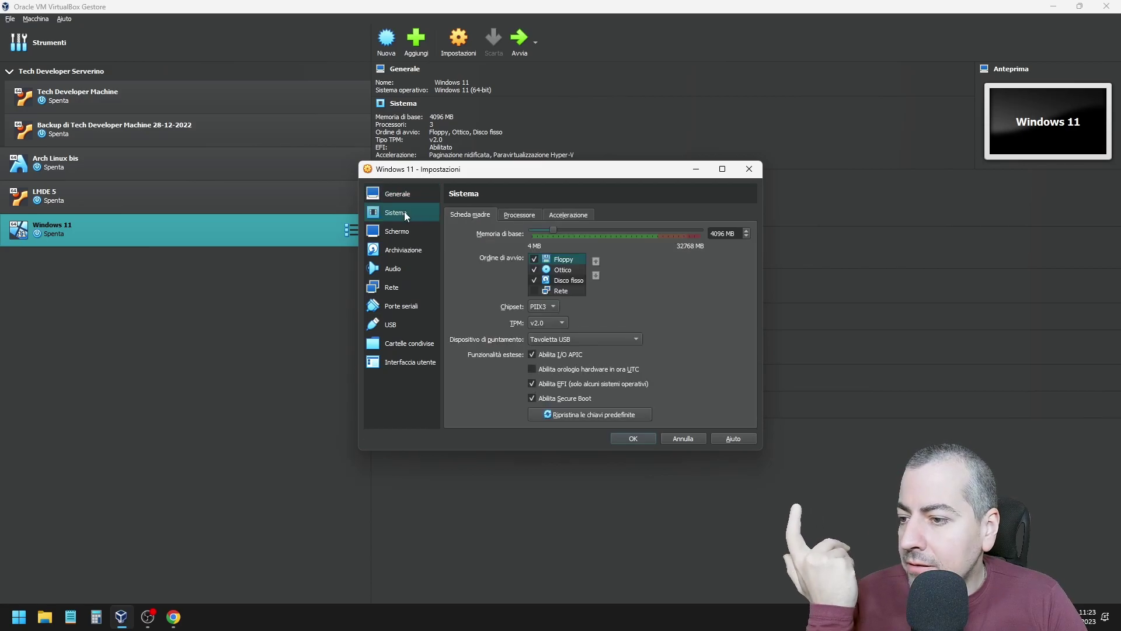
left_click(519, 214)
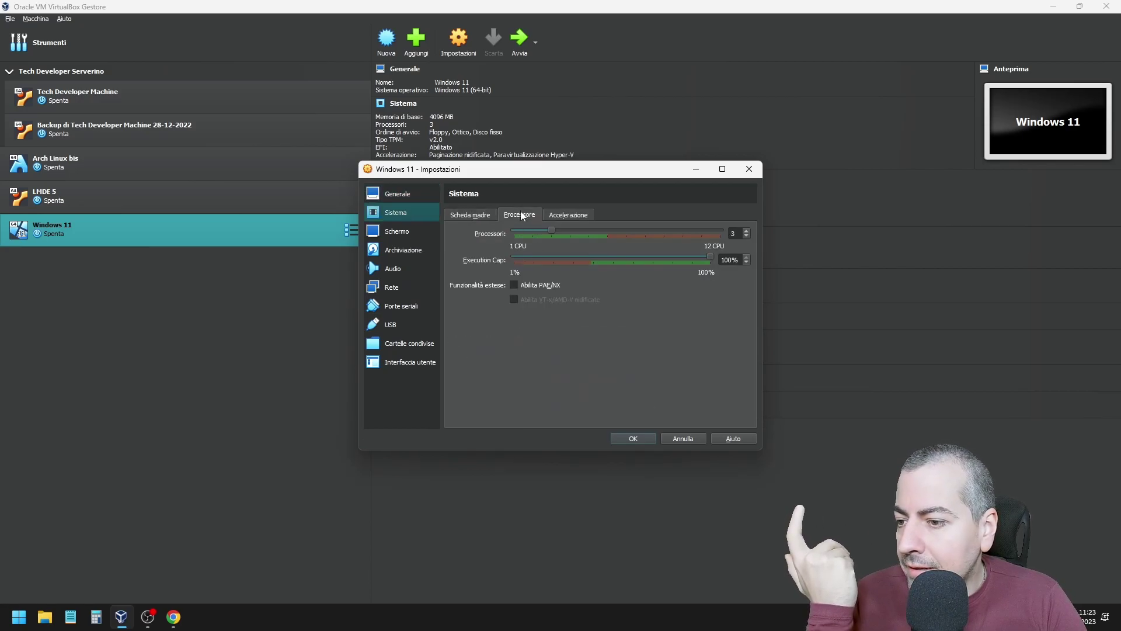
left_click(747, 231)
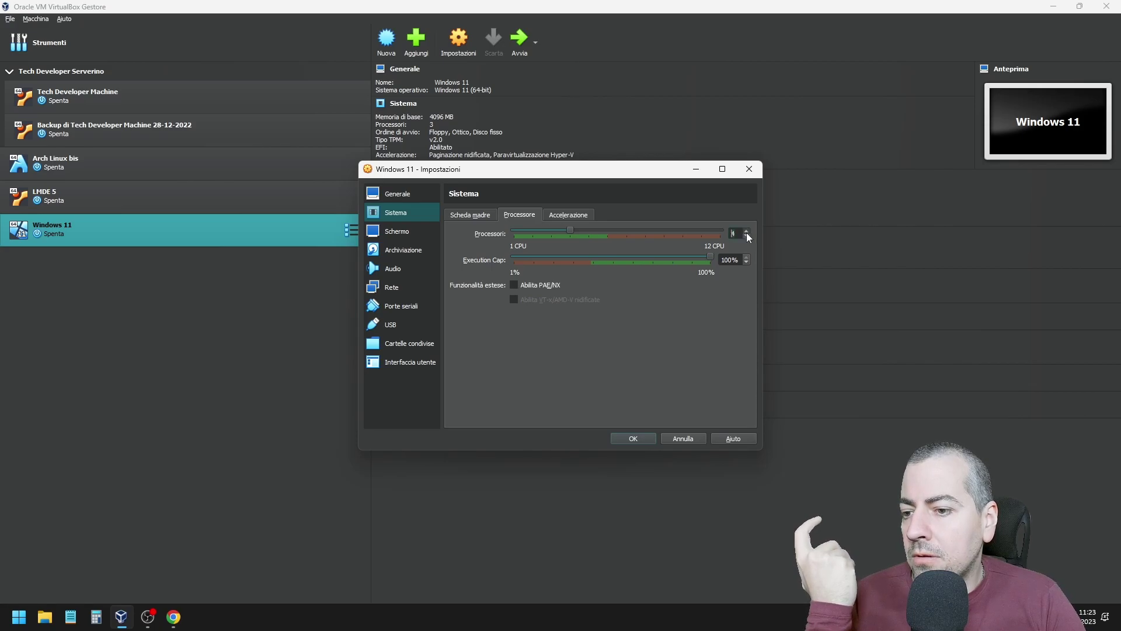
left_click(633, 439)
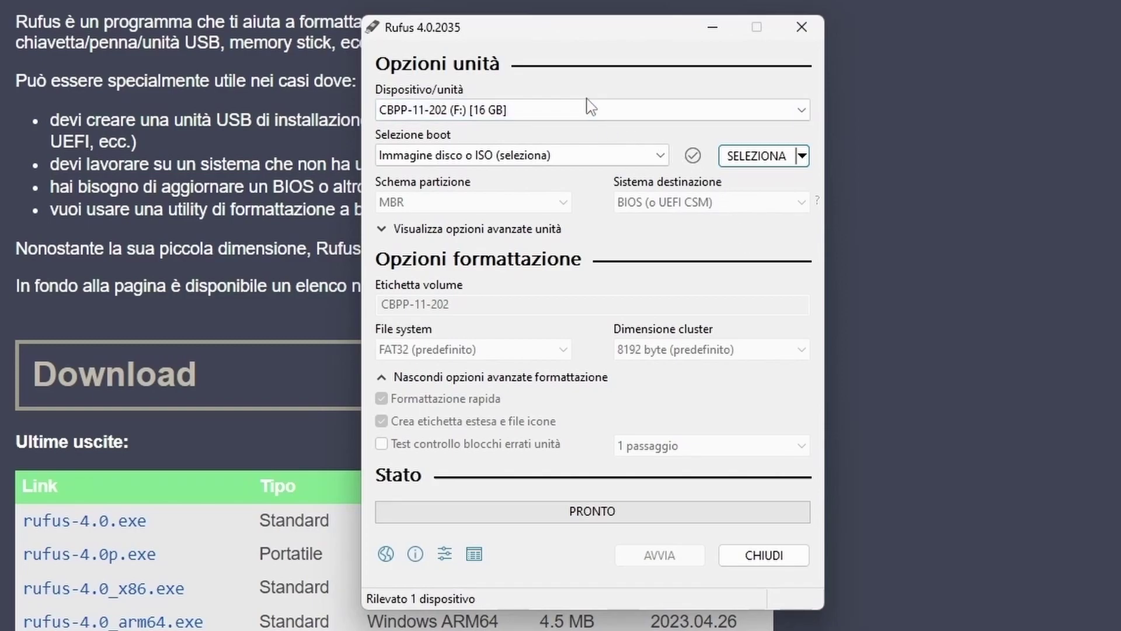
Step: In Rufus, choose the CBPP-11-202 (F:) [16 GB] drive and select ubuntucinnamon-22.04.2-amd64.iso as the boot image
left_click(591, 108)
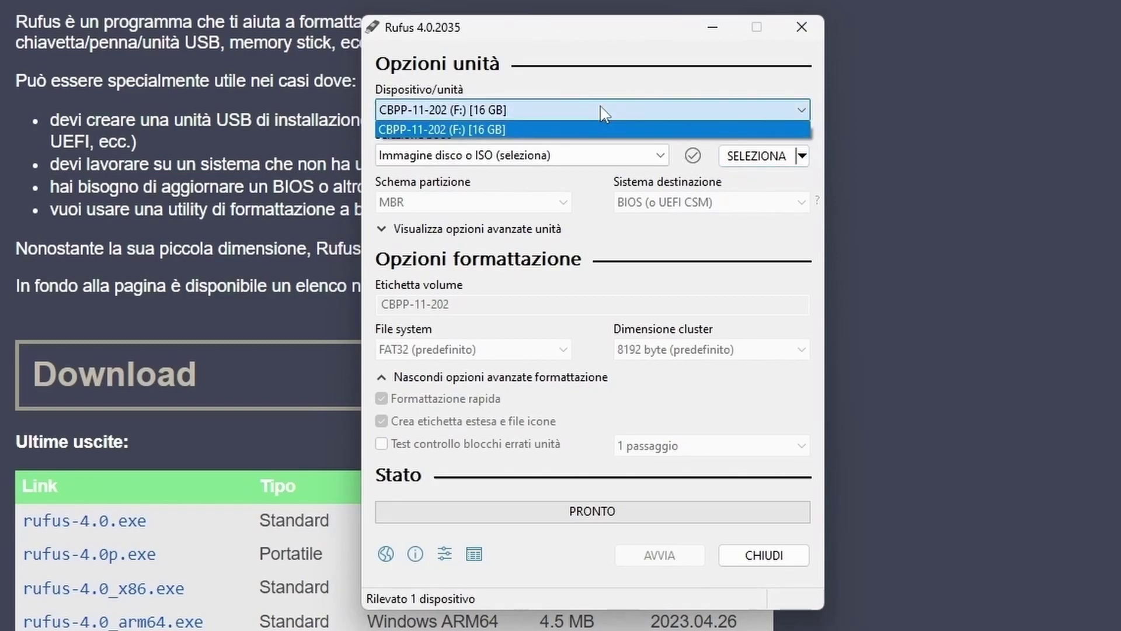
left_click(654, 129)
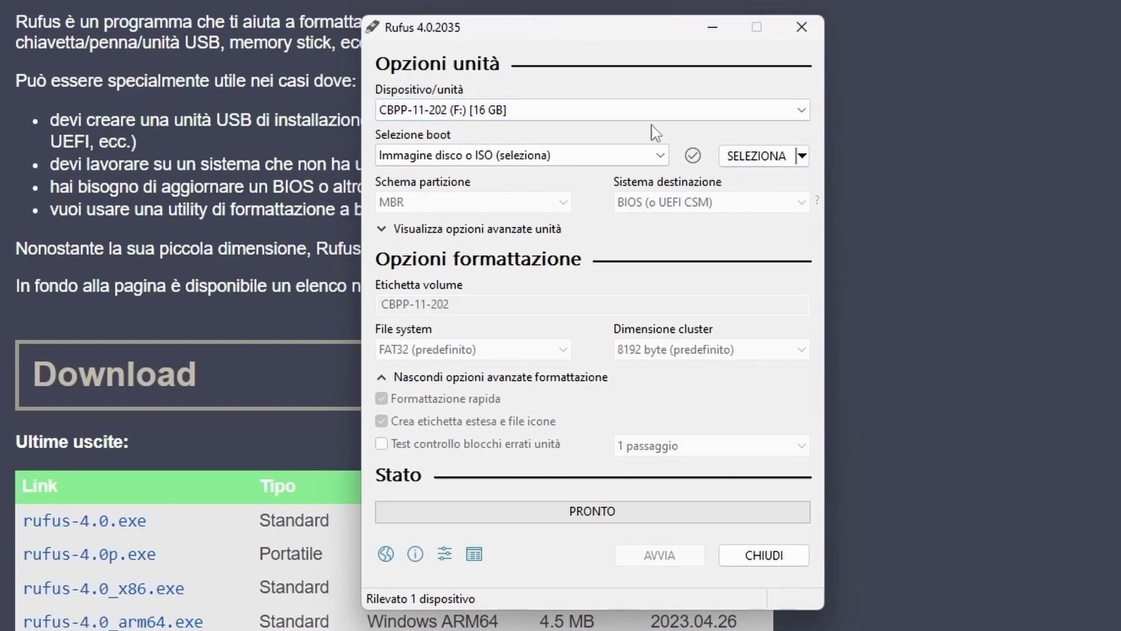
left_click(770, 157)
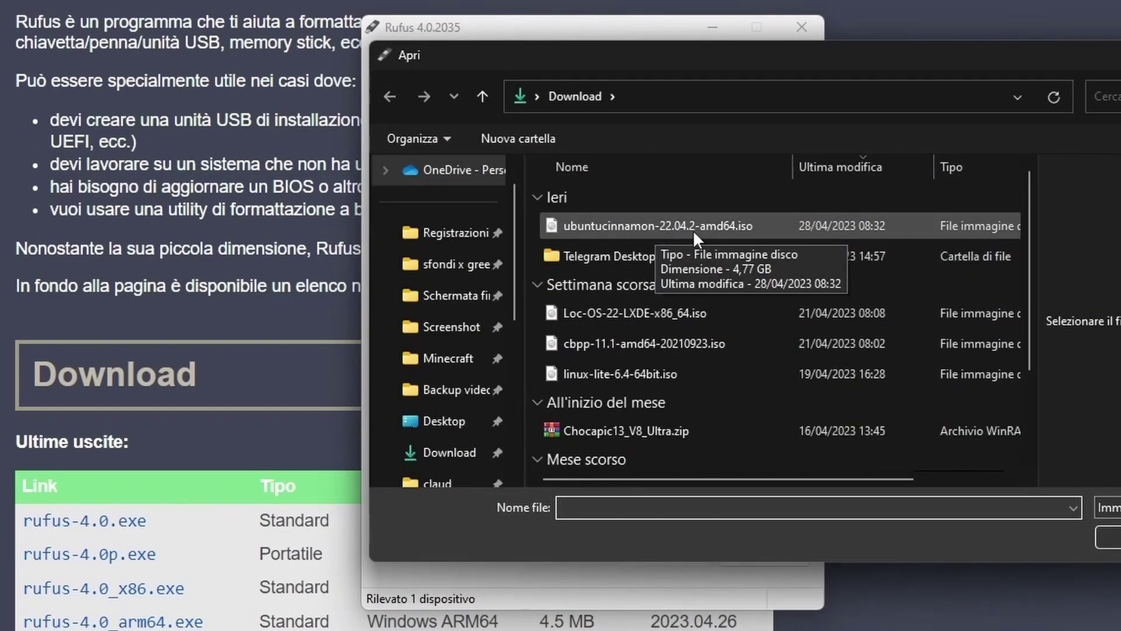
left_click(791, 222)
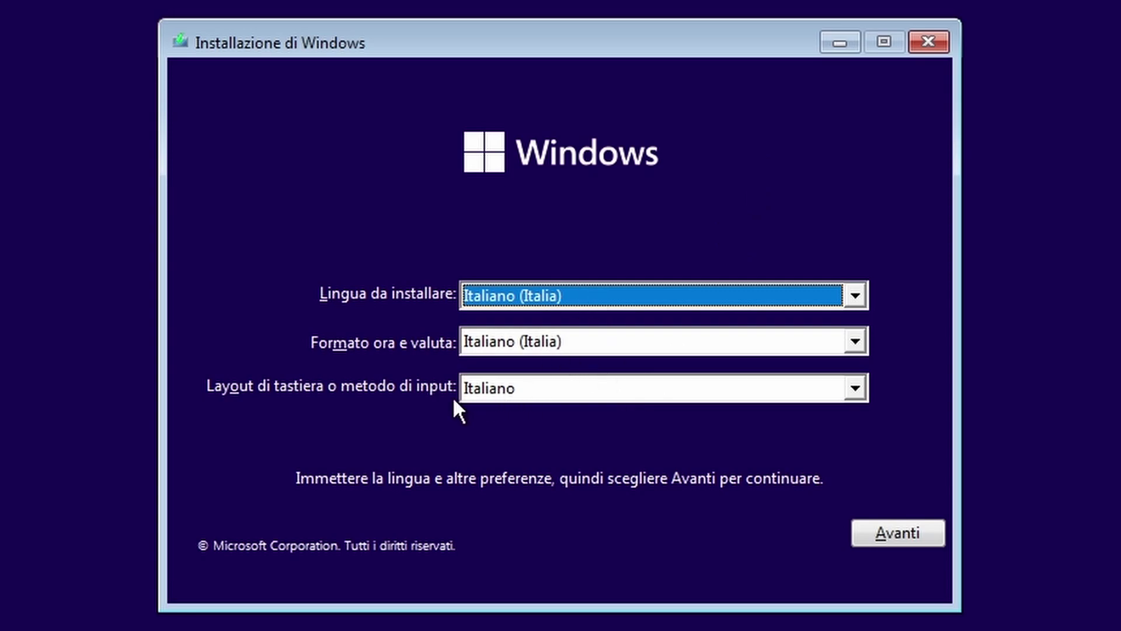
Step: In Windows Setup, keep Italiano as the keyboard layout, accept the language preferences and start the installation
left_click(556, 389)
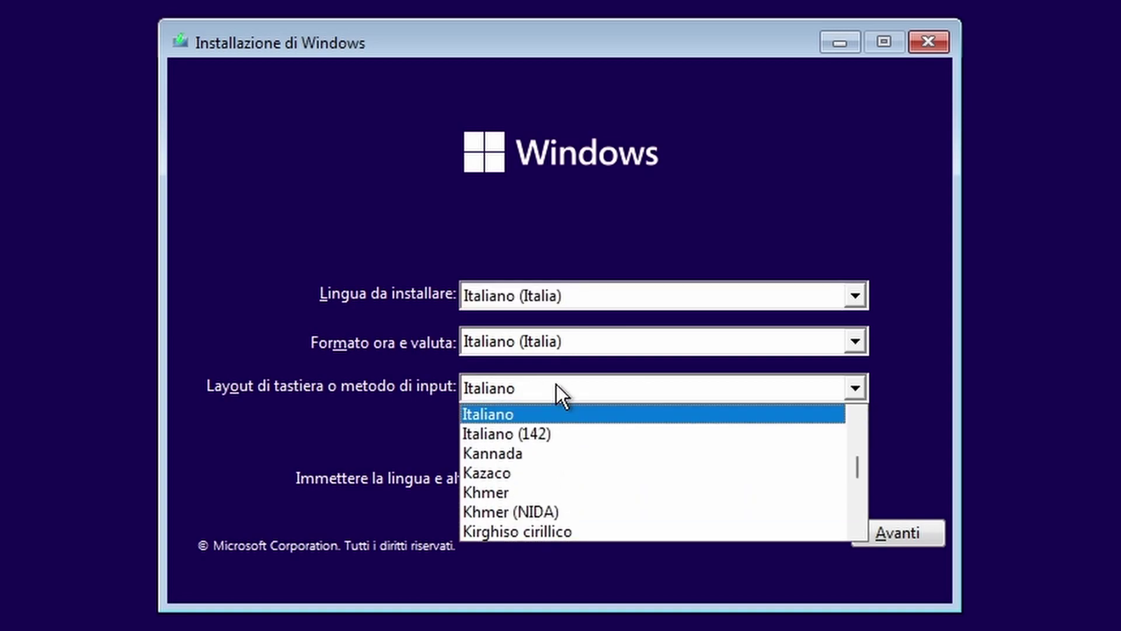
left_click(556, 385)
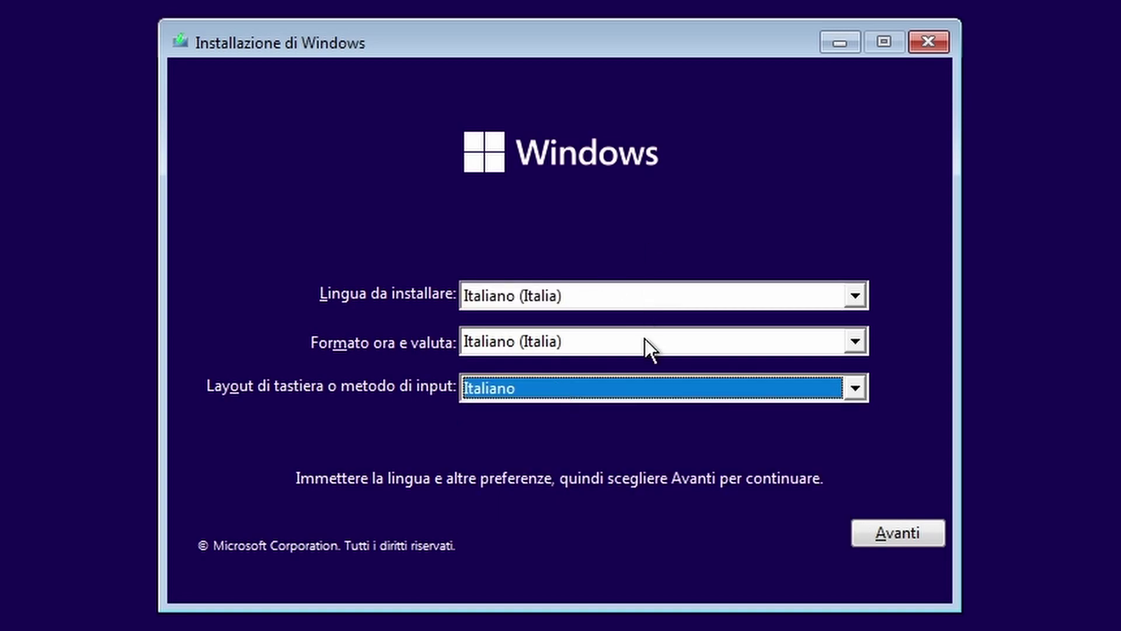
left_click(914, 543)
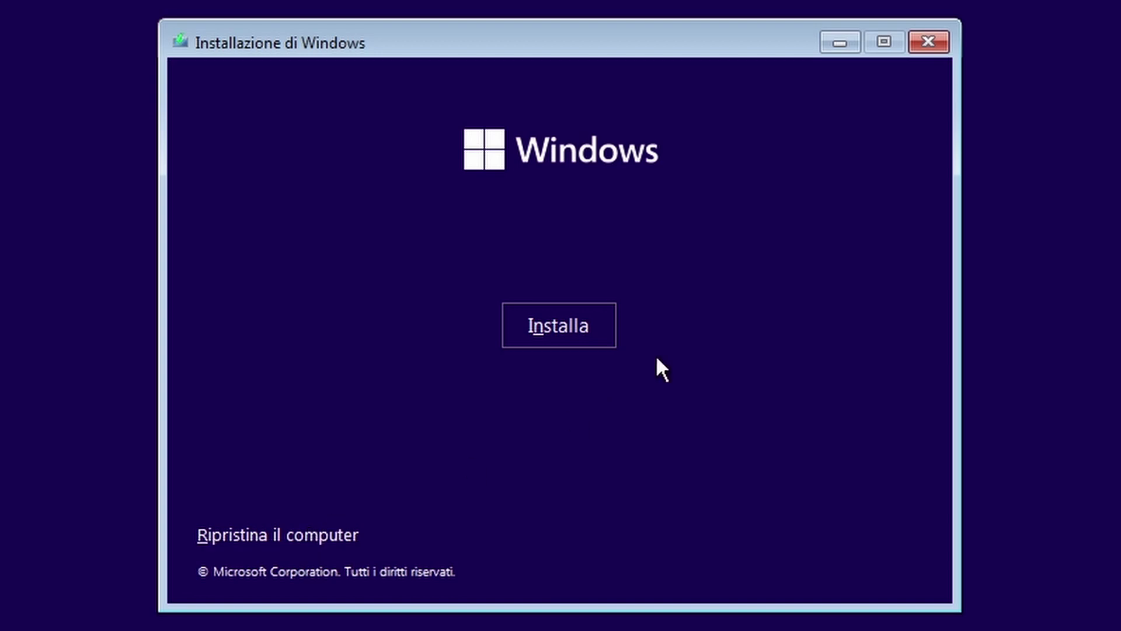
left_click(567, 320)
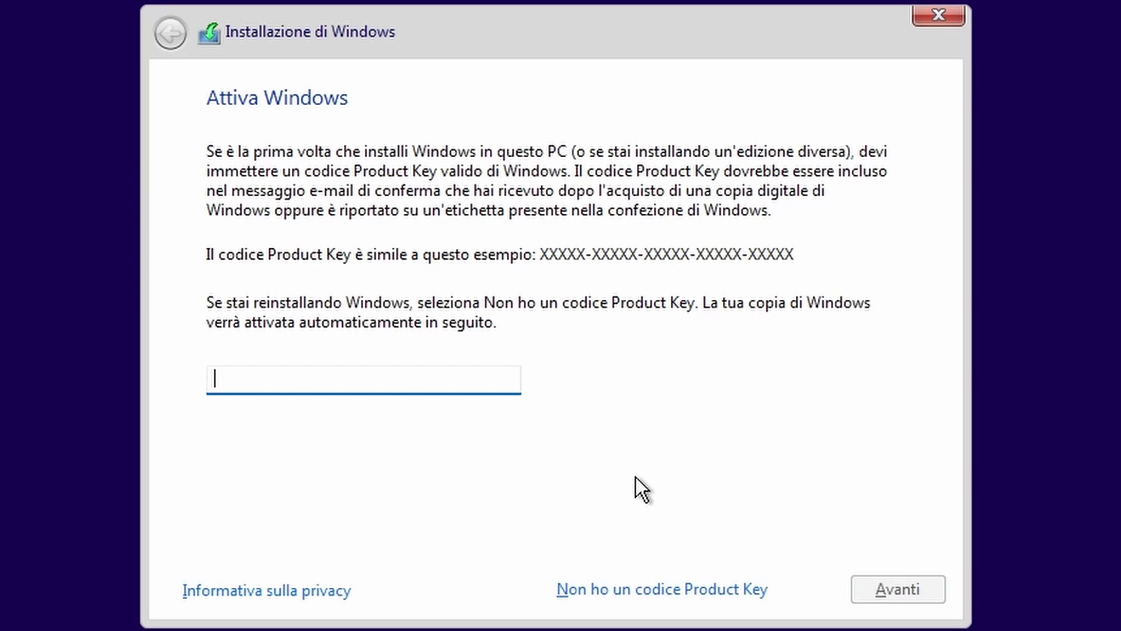
Step: Proceed without a product key and choose Windows 11 Pro as the edition to install
left_click(692, 587)
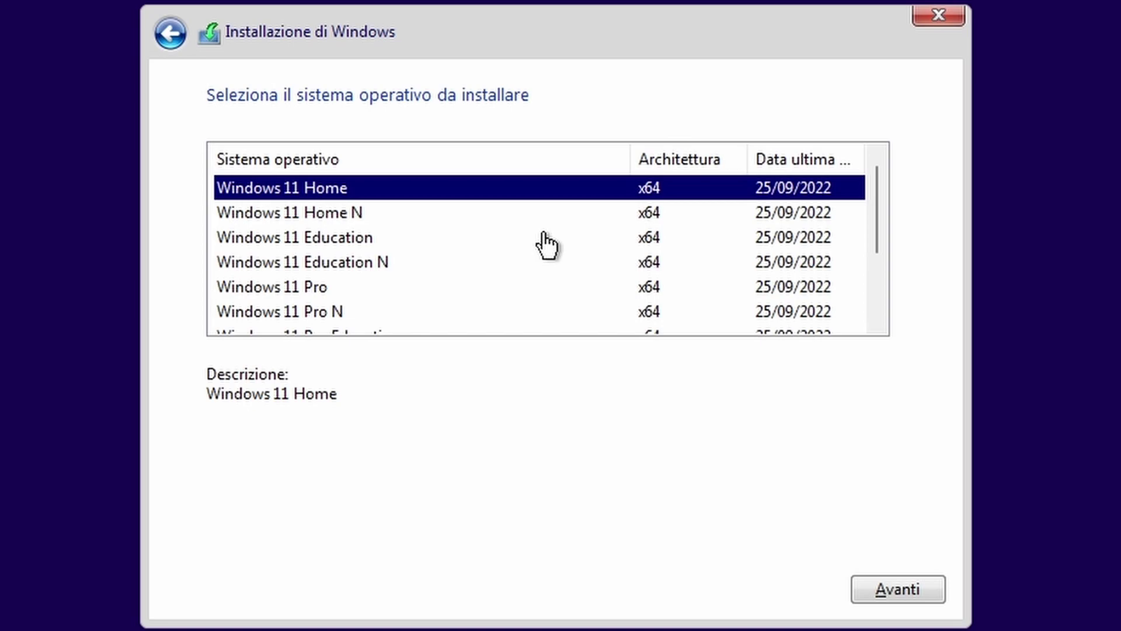
left_click(332, 292)
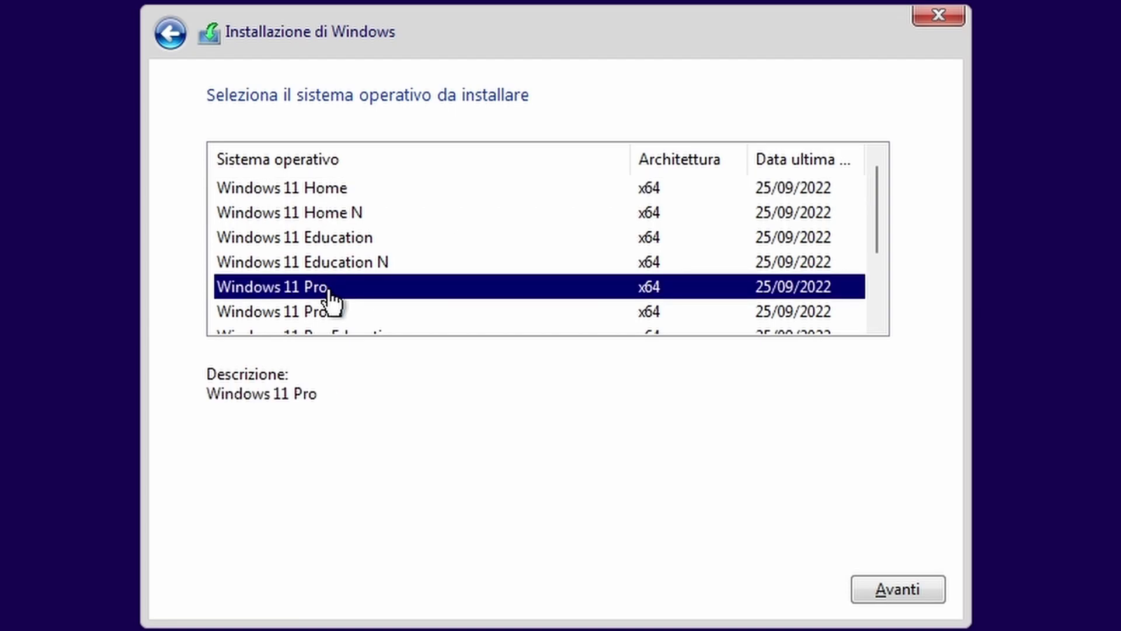
scroll(334, 299, "down", 2)
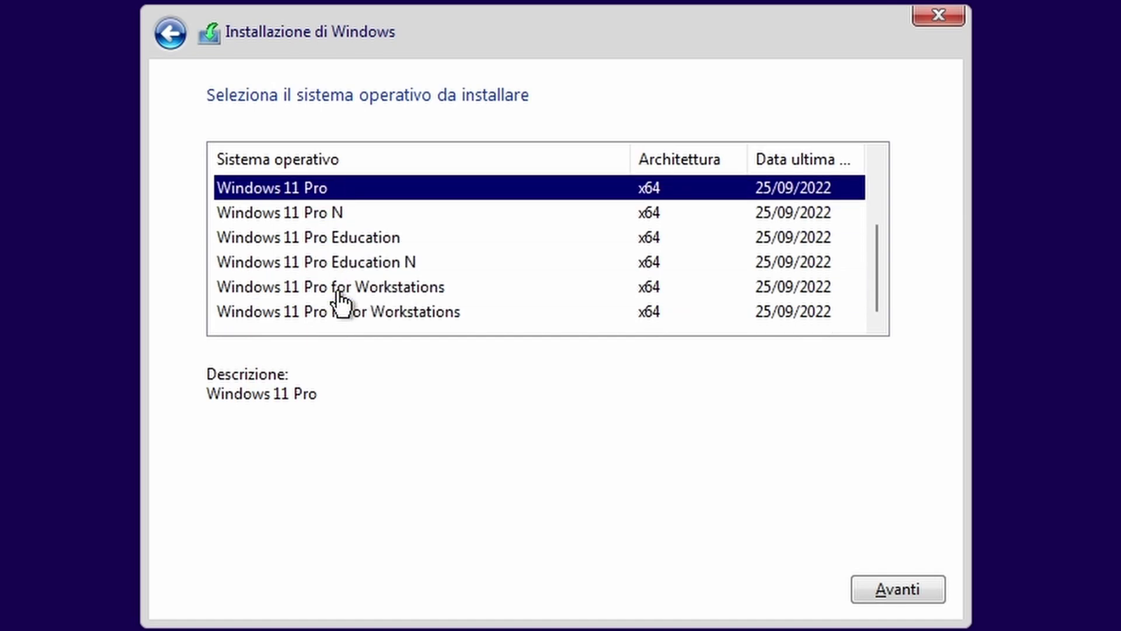
scroll(339, 301, "up", 2)
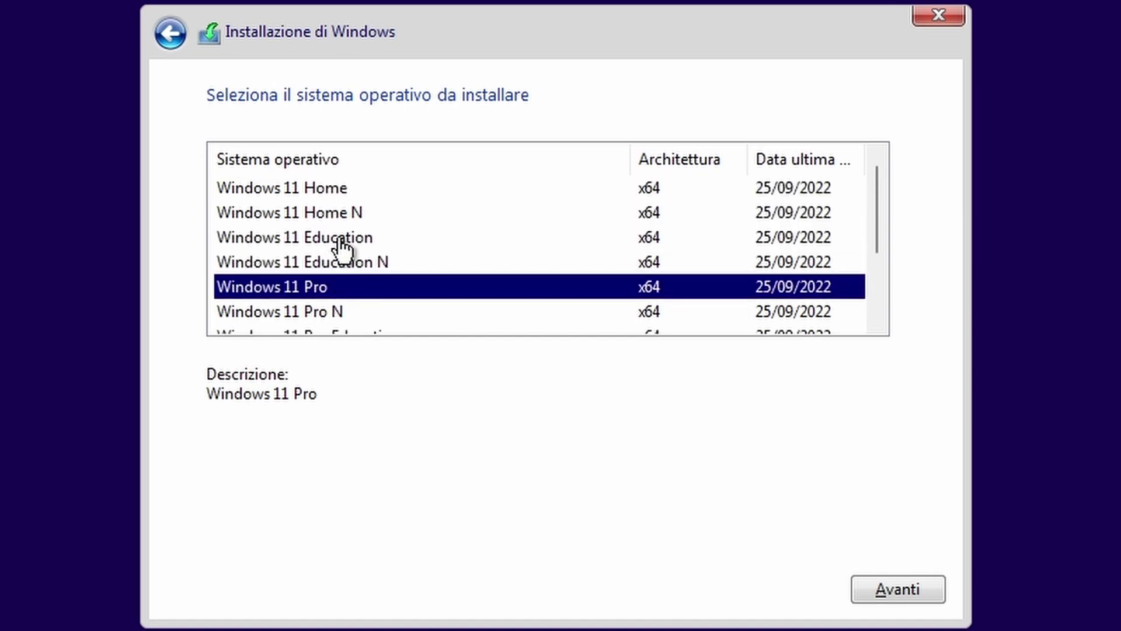
scroll(363, 269, "down", 1)
scroll(412, 325, "up", 1)
left_click(899, 589)
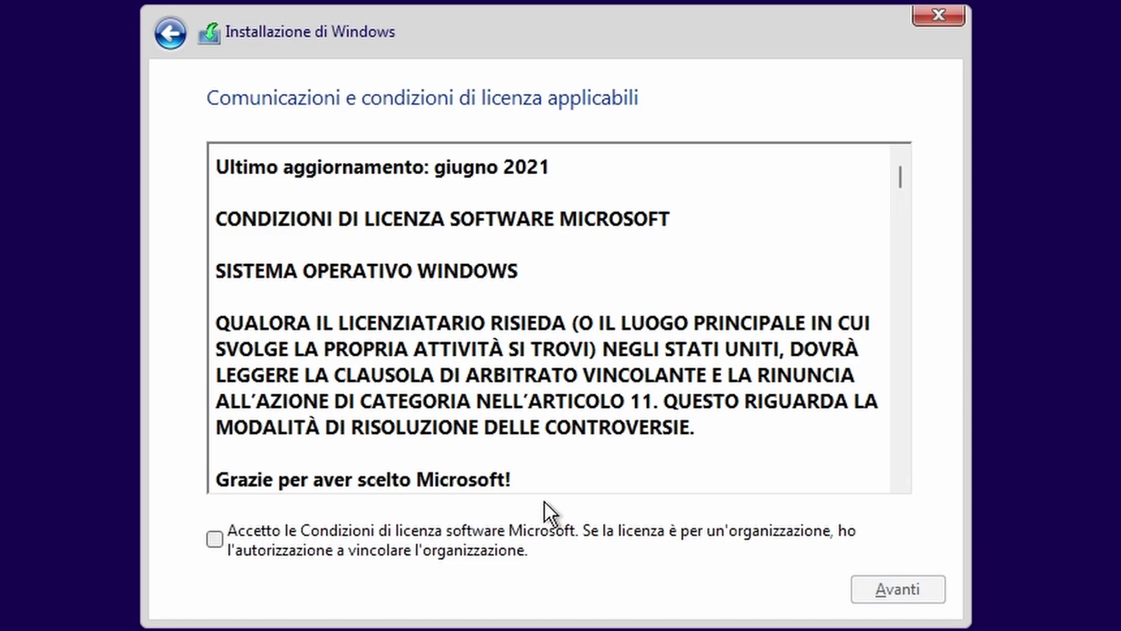
Step: Accept the Microsoft software license terms and continue to the installation type choice
left_click(457, 545)
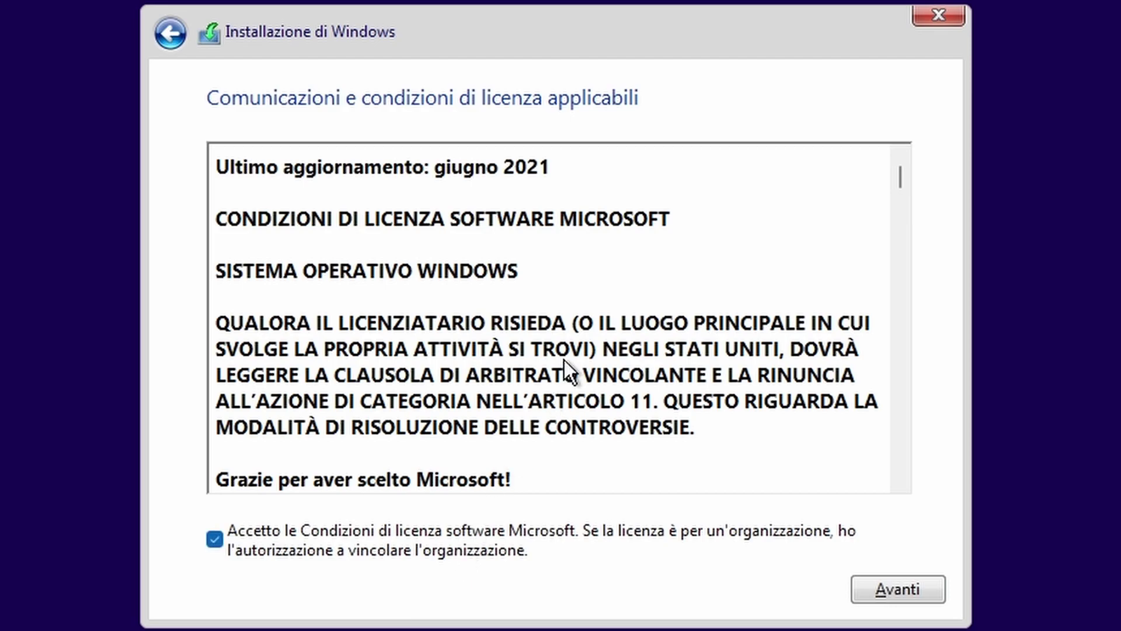
scroll(565, 360, "down", 10)
scroll(564, 360, "down", 10)
scroll(564, 359, "down", 10)
left_click(907, 590)
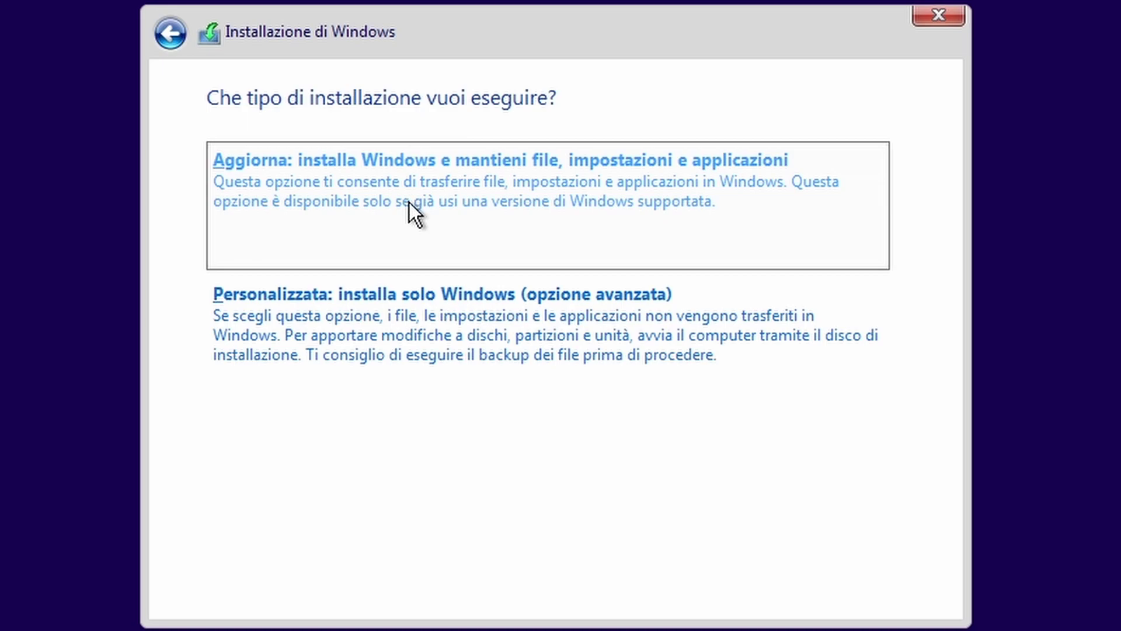
Step: Choose the custom installation type that installs only Windows
left_click(483, 334)
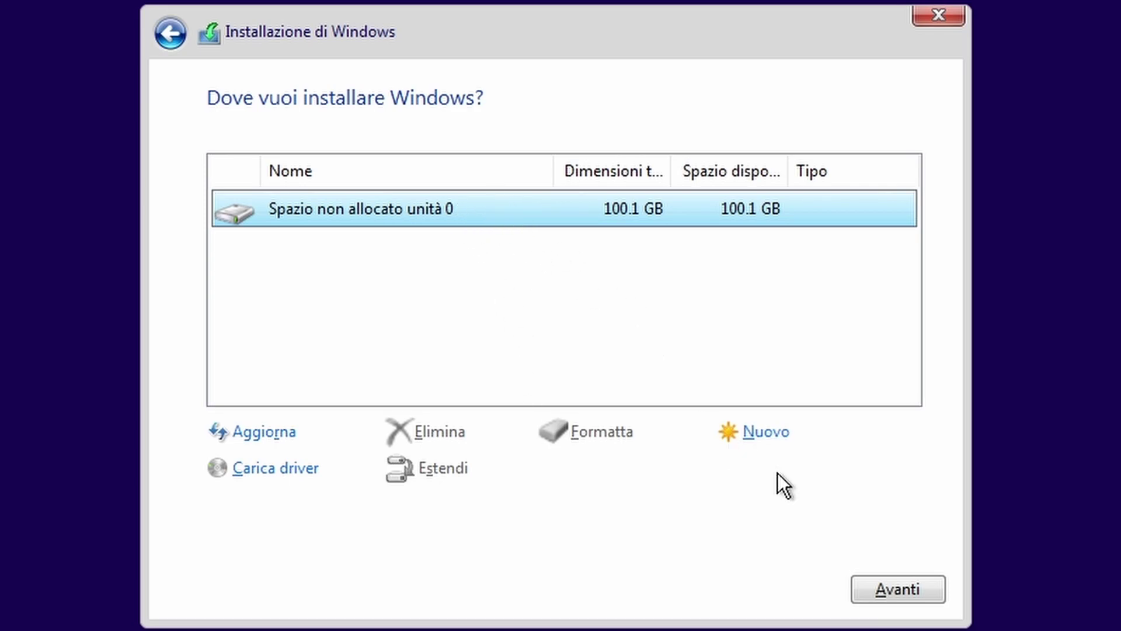
Step: Create a 102553 MB partition from the unallocated space on drive 0, accepting the additional system partitions
left_click(754, 432)
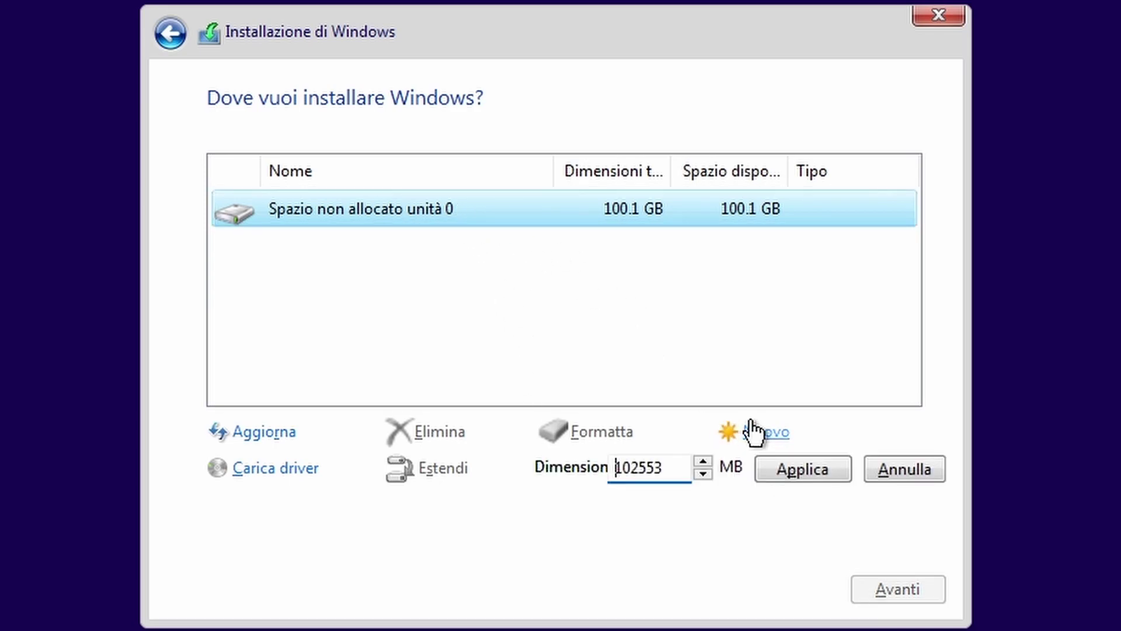
left_click(773, 473)
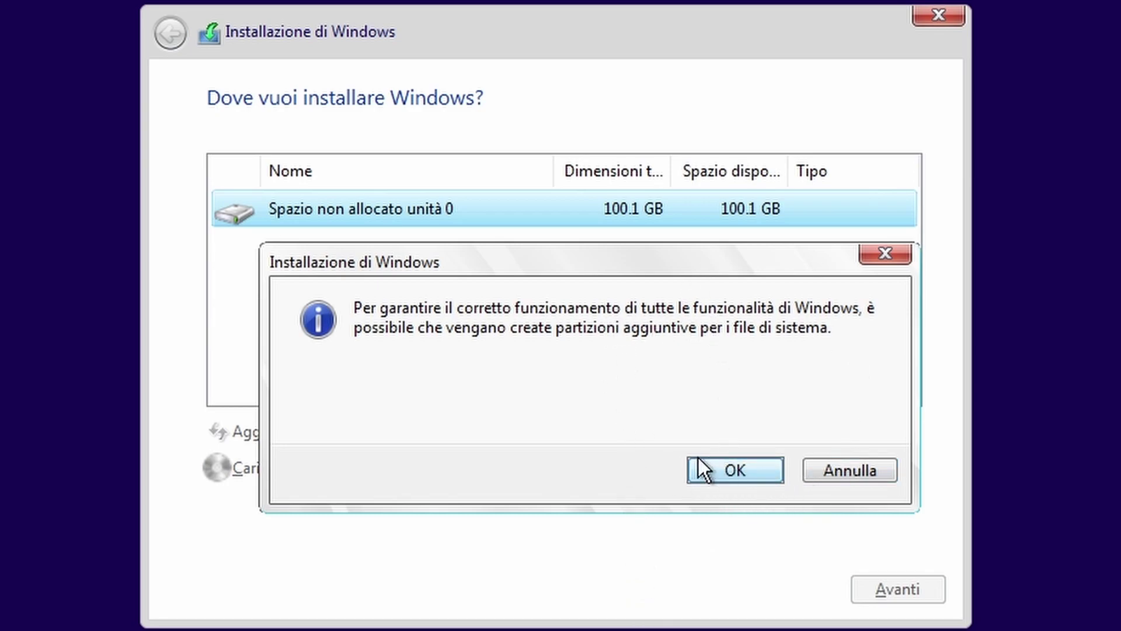
left_click(736, 469)
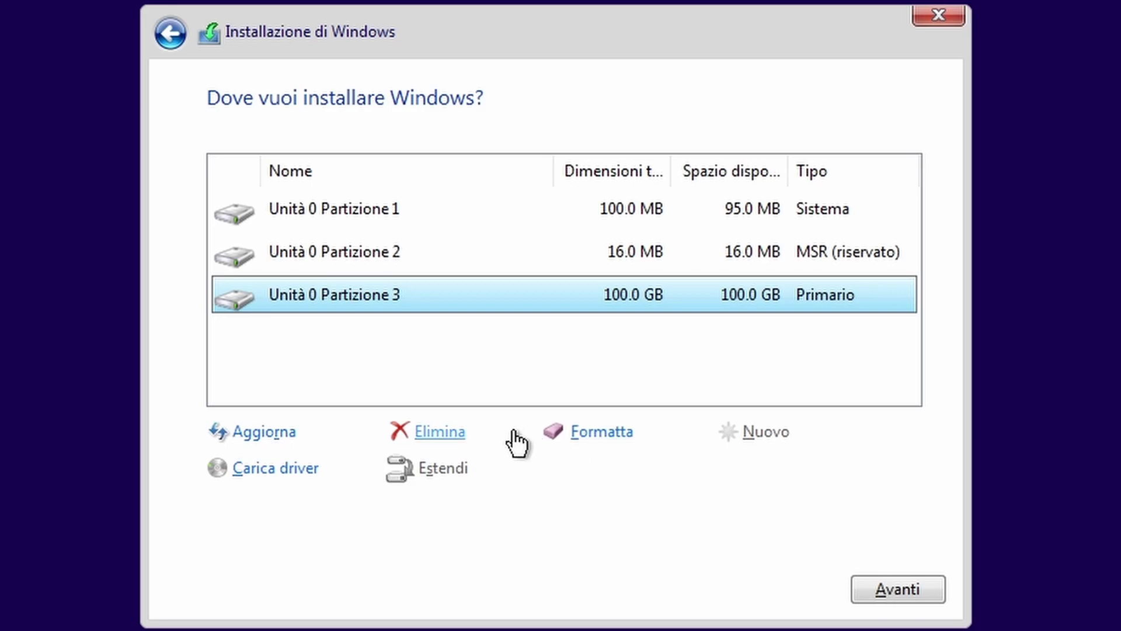
Step: Delete the primary, system and MSR reserved partitions on drive 0, accepting the loss of their data
left_click(458, 432)
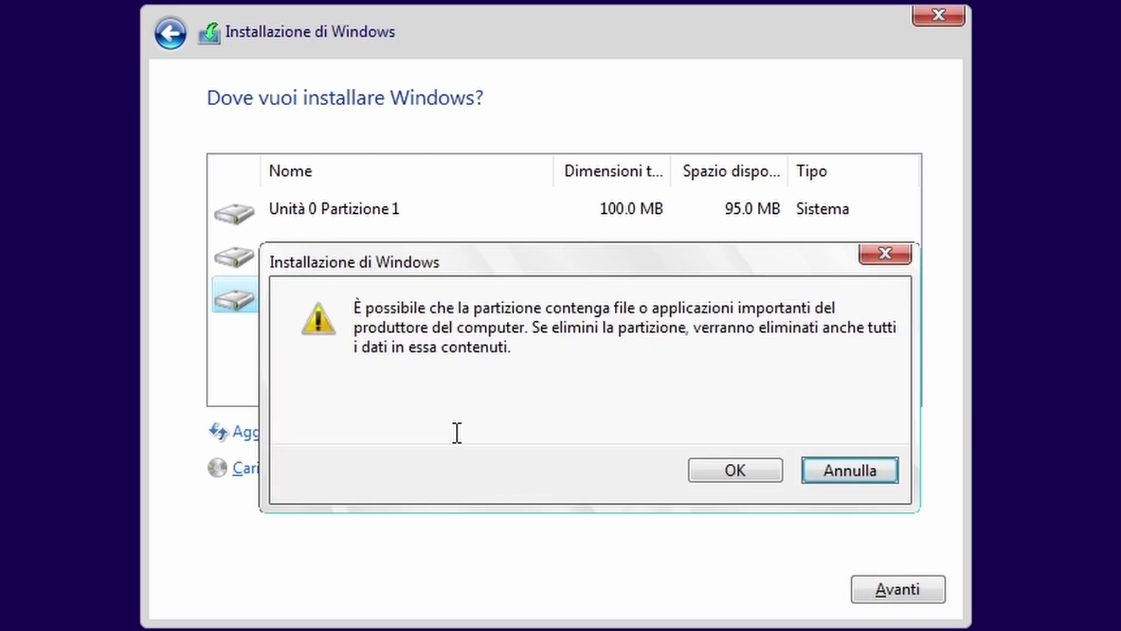
left_click(710, 468)
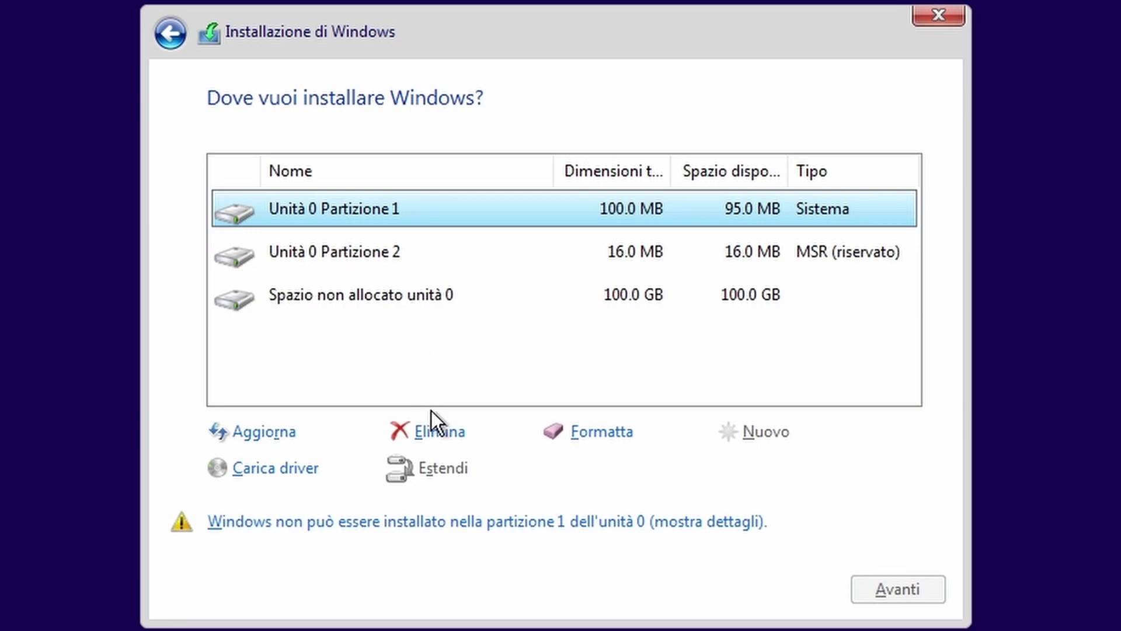
left_click(448, 433)
left_click(726, 470)
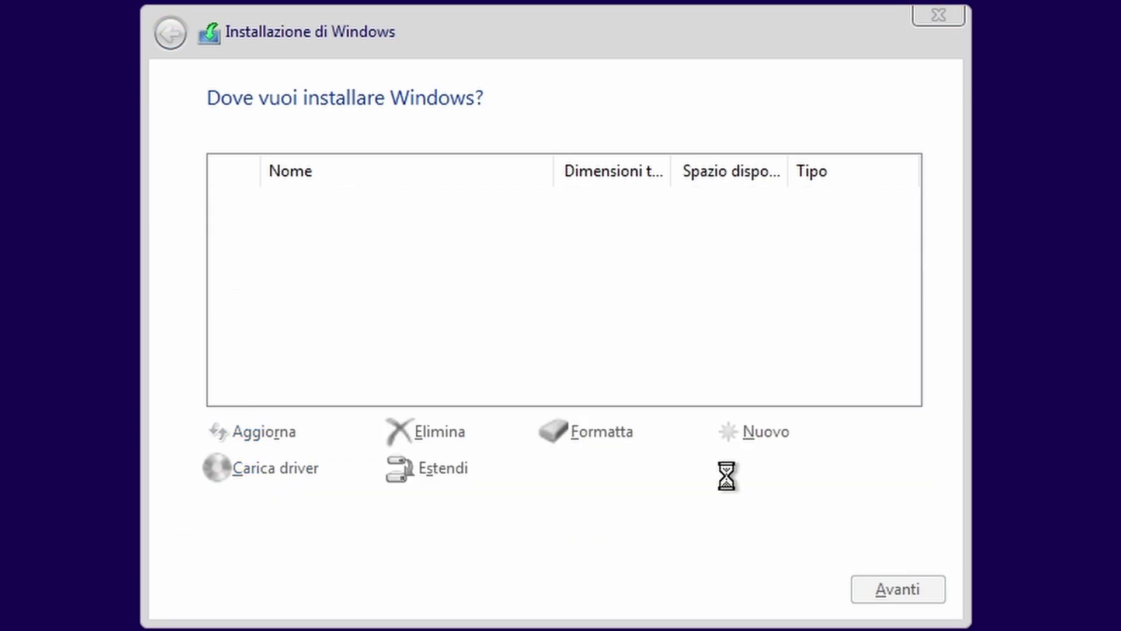
left_click(474, 250)
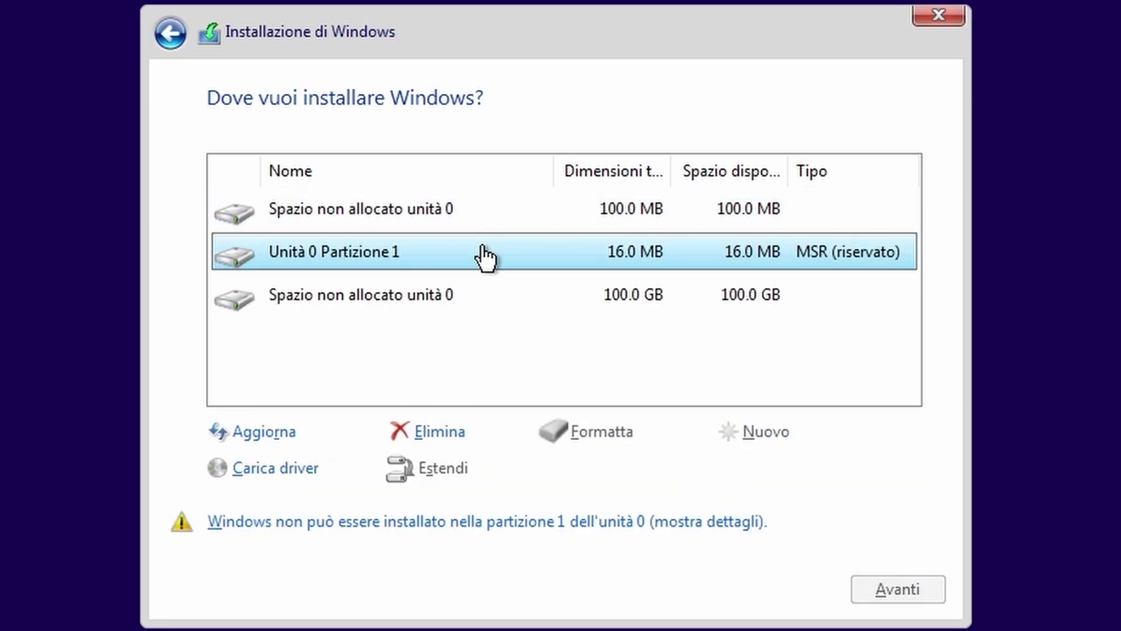
left_click(453, 435)
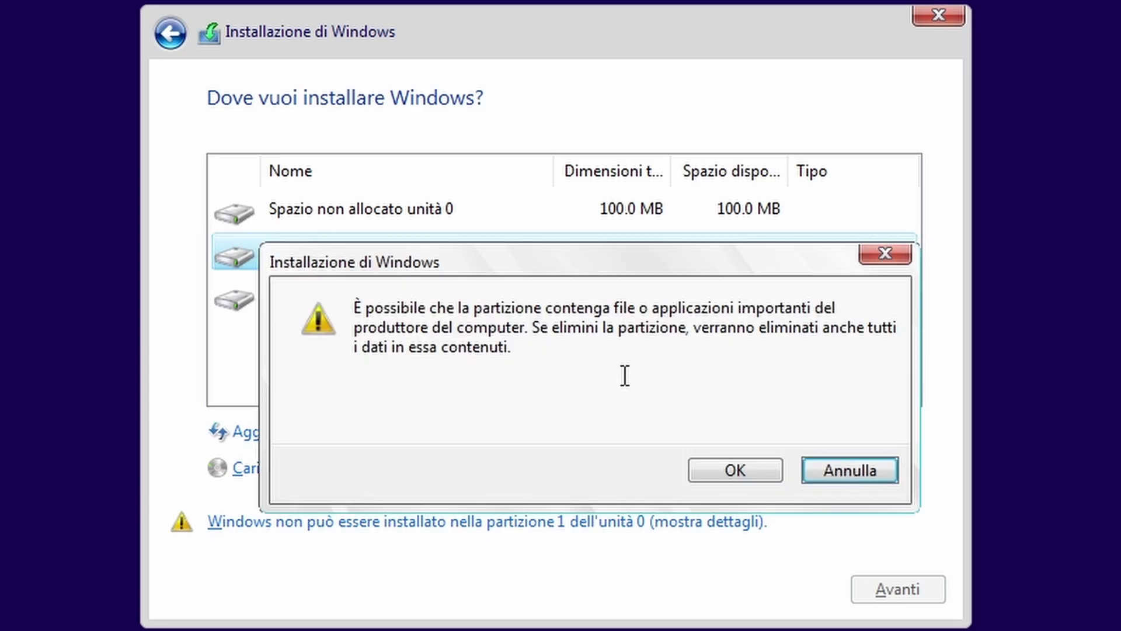
left_click(742, 479)
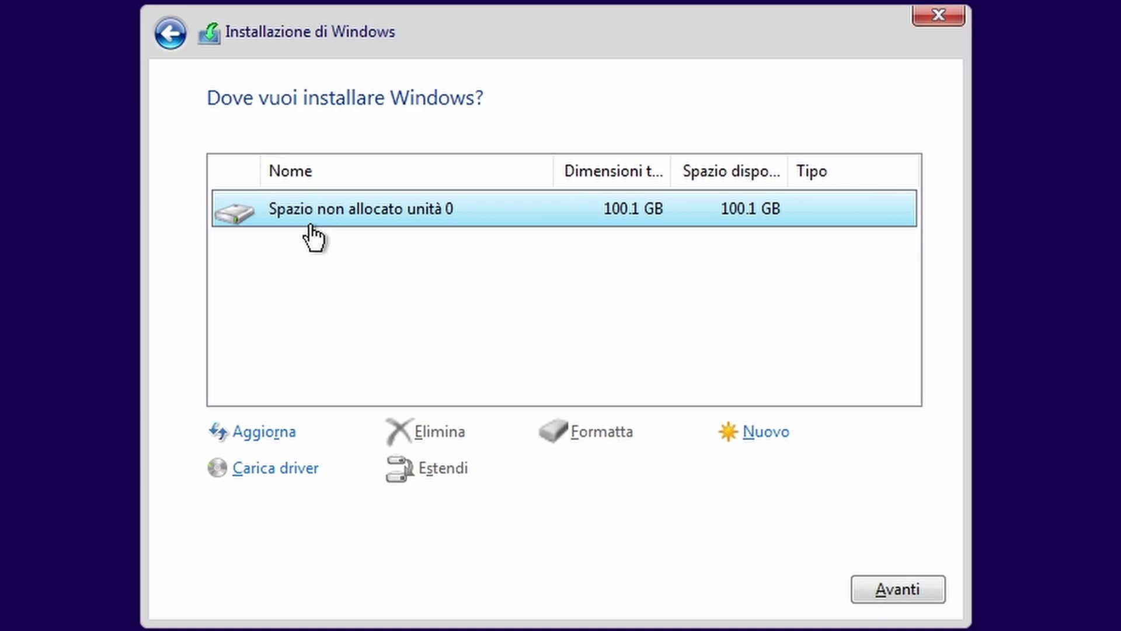
Step: Repartition the emptied drive 0 with the full size of 102553 MB and allow the extra system partitions
left_click(774, 431)
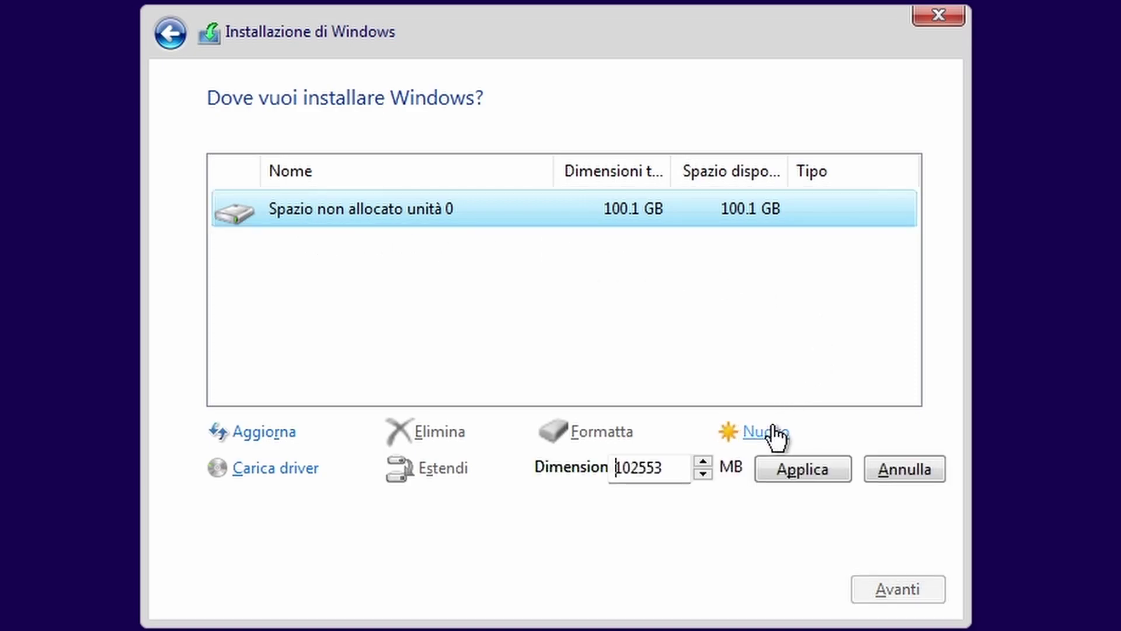
left_click(786, 470)
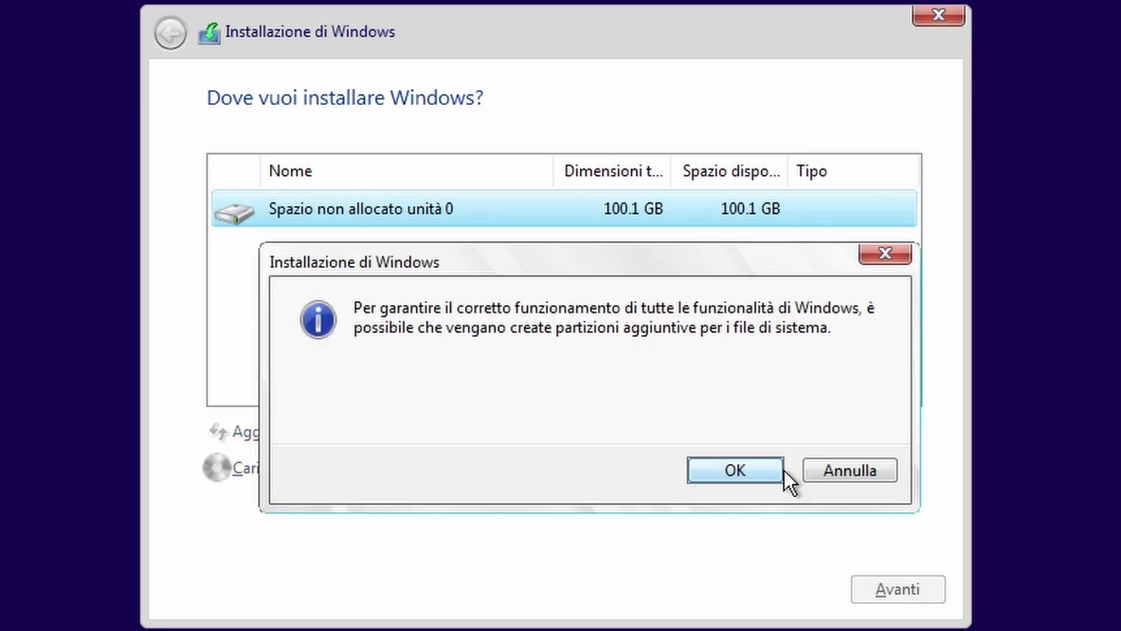
left_click(737, 471)
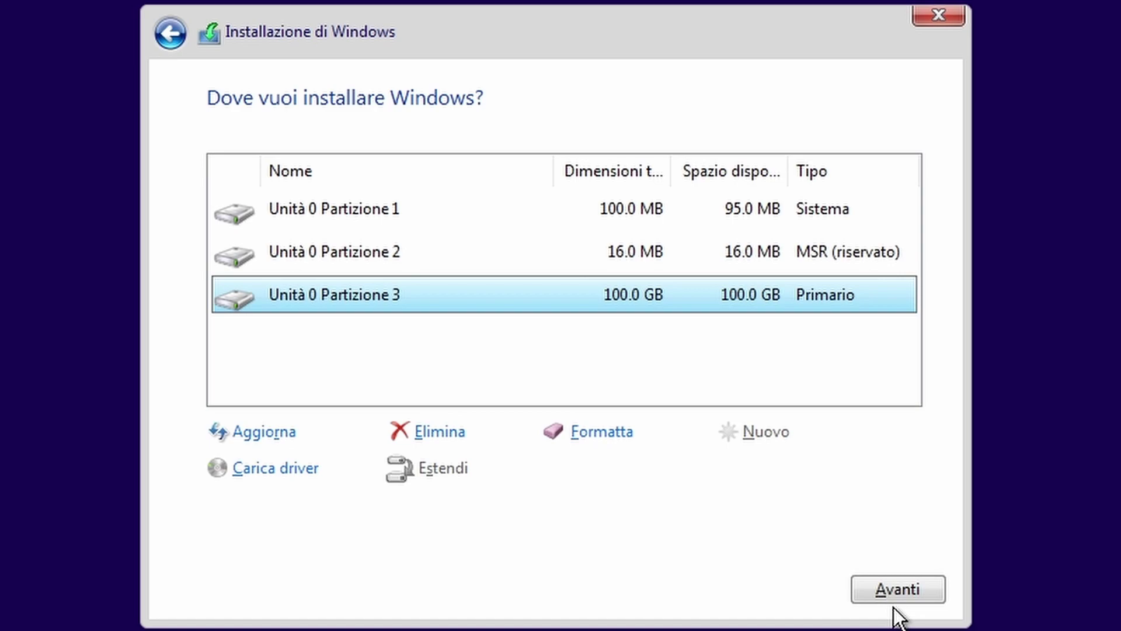
Step: Install Windows on the primary partition, Unità 0 Partizione 3, and restart immediately when the installer asks for it
left_click(863, 597)
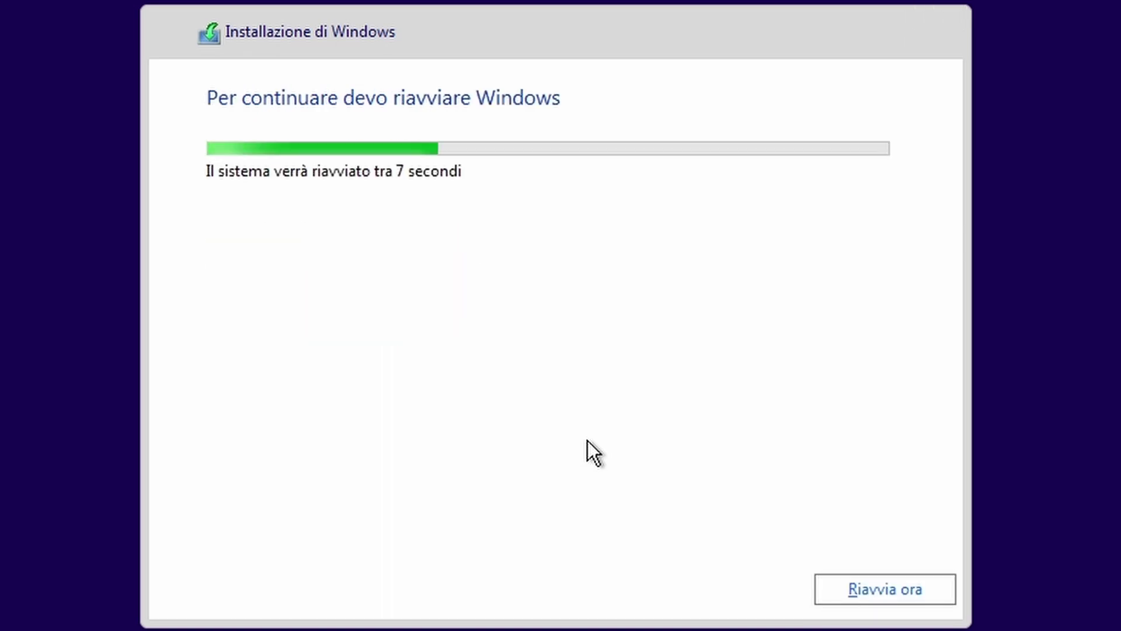
left_click(889, 601)
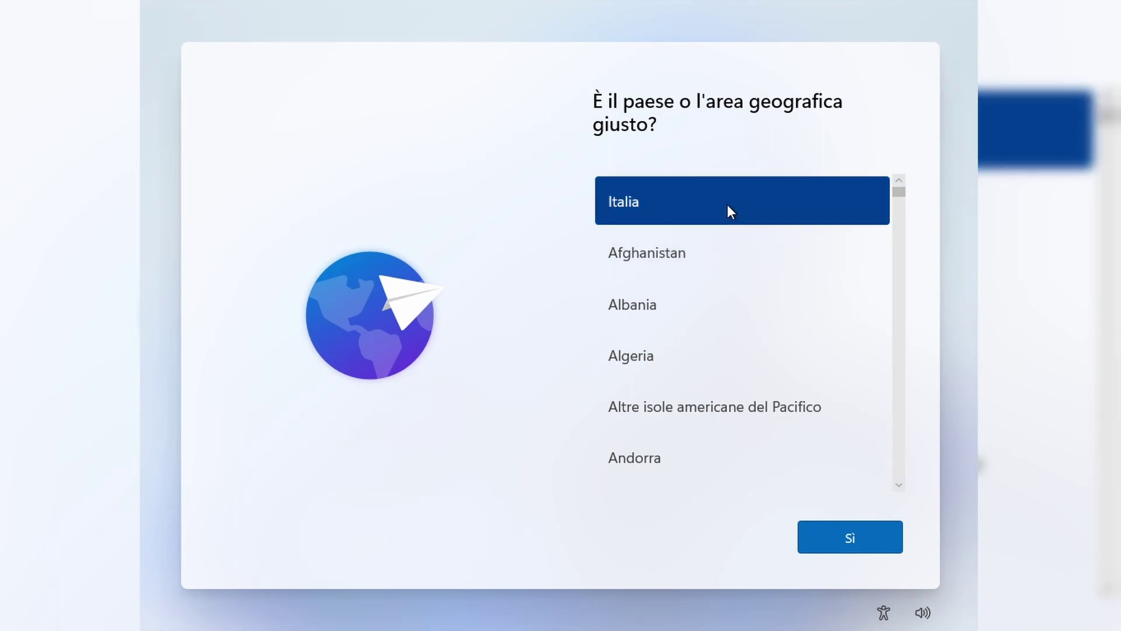
Step: Confirm Italia as the country and Italiano as the keyboard layout, without adding a second layout
left_click(878, 544)
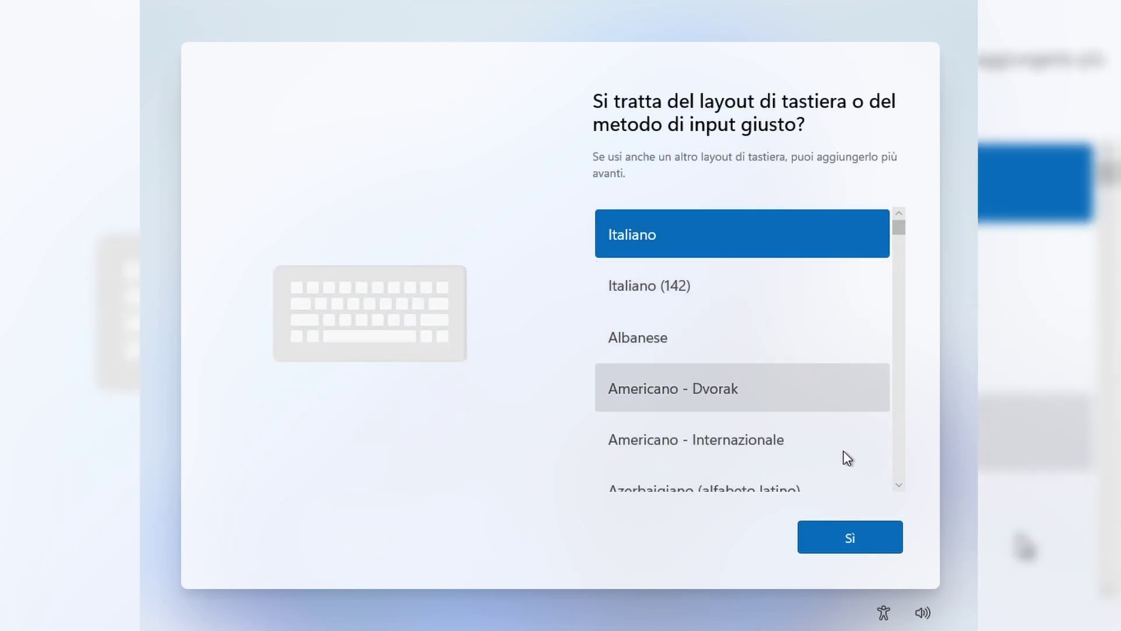
left_click(881, 552)
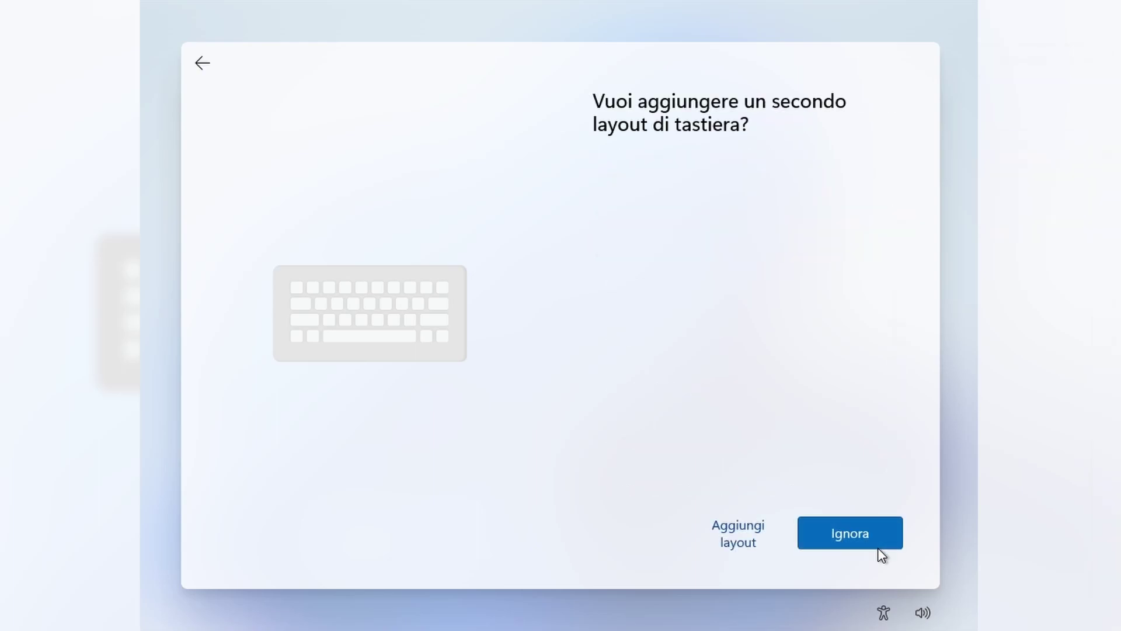
left_click(826, 532)
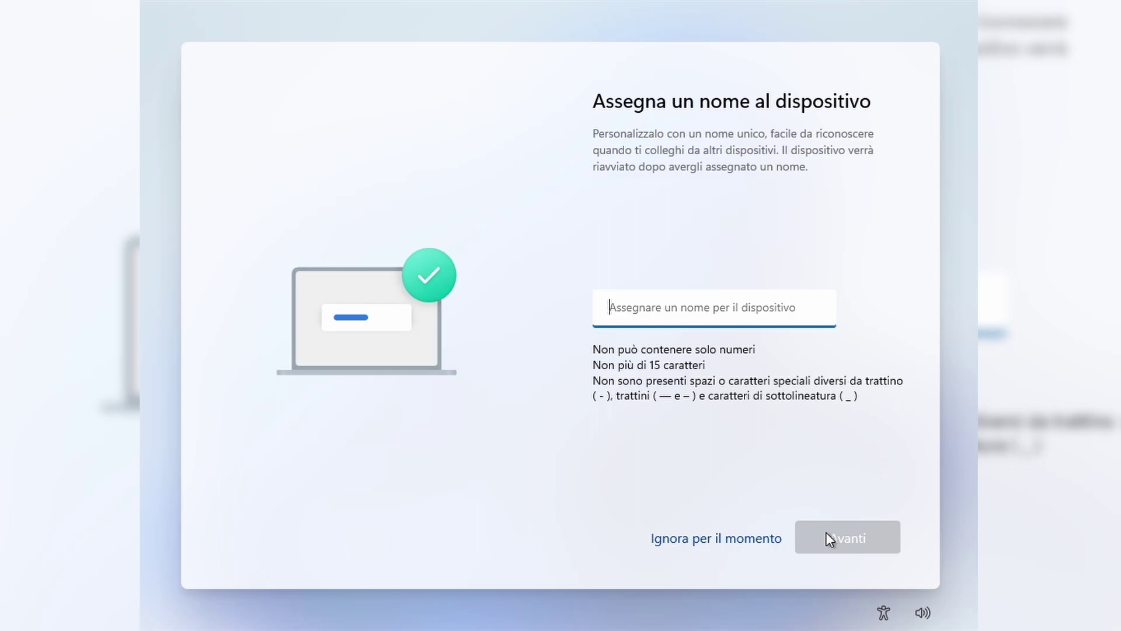
Step: Enter a personal first name as the device name
type("claudio")
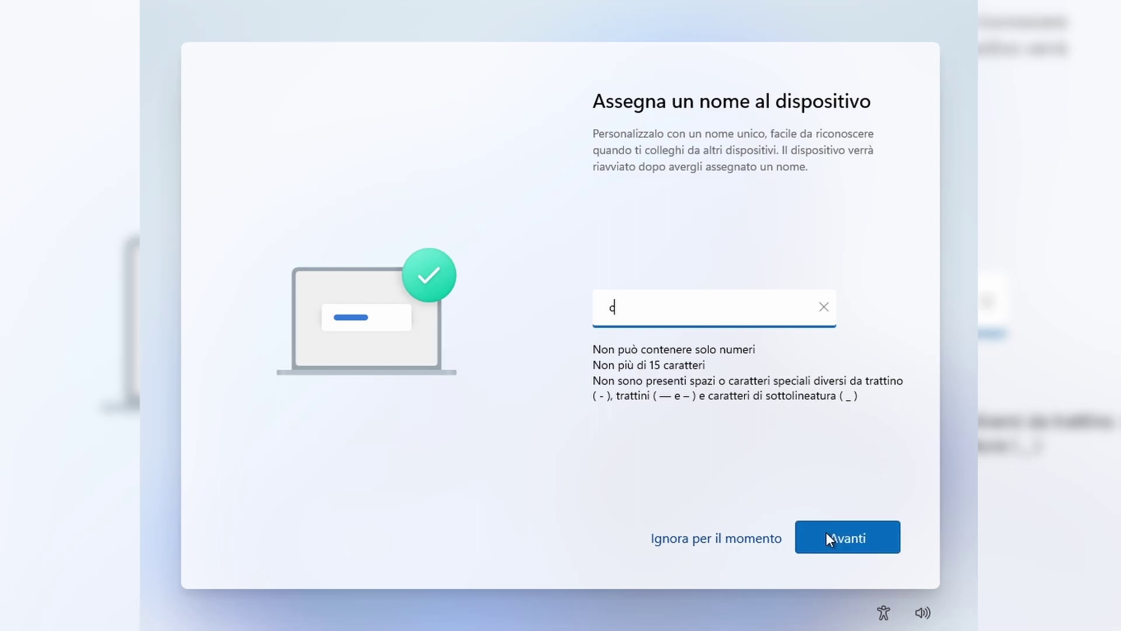